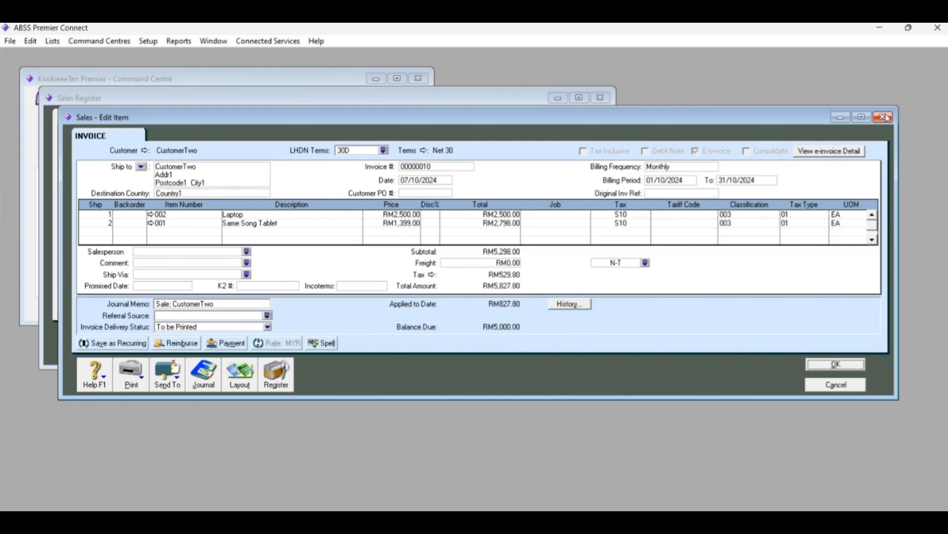
# Step: Switch to the MyInvois Portal, copy the e-Invoice number from the 00000010 invoice document, and return to ABSS Premier Connect
pyautogui.moveTo(294, 509)
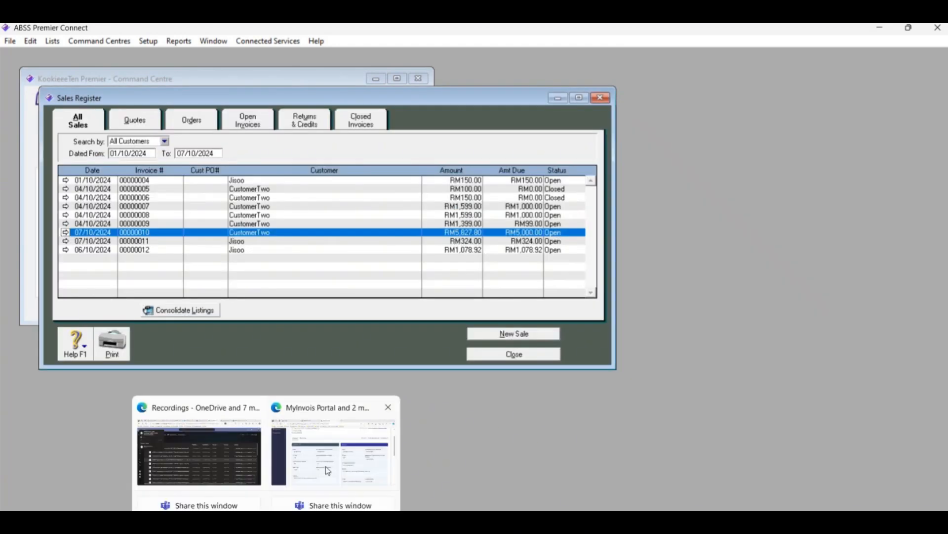
pyautogui.click(333, 451)
pyautogui.click(60, 180)
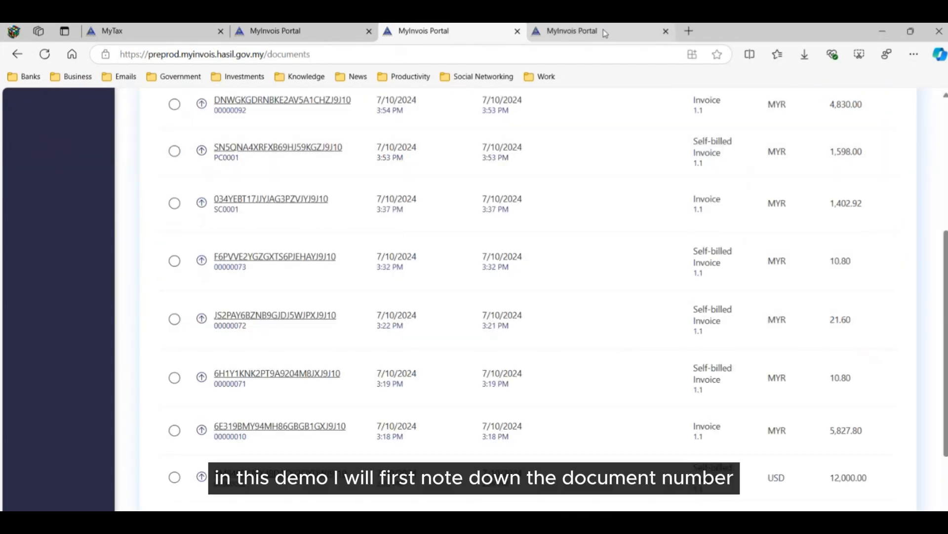
pyautogui.click(605, 34)
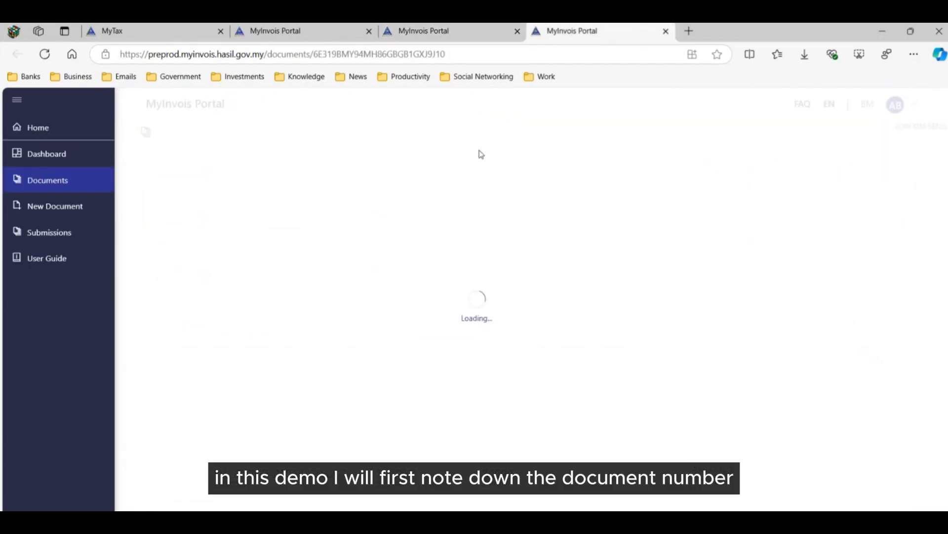
pyautogui.doubleClick(442, 211)
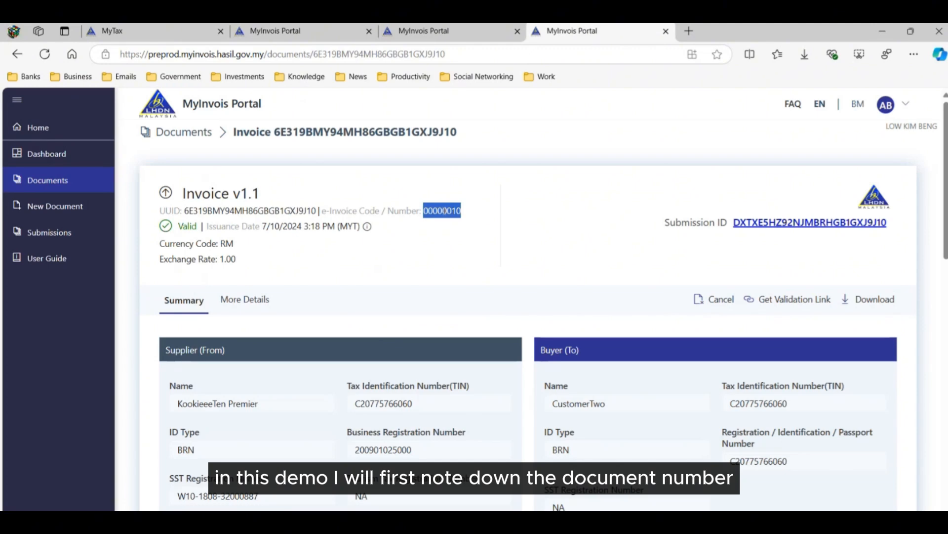
pyautogui.rightClick(444, 213)
pyautogui.click(479, 223)
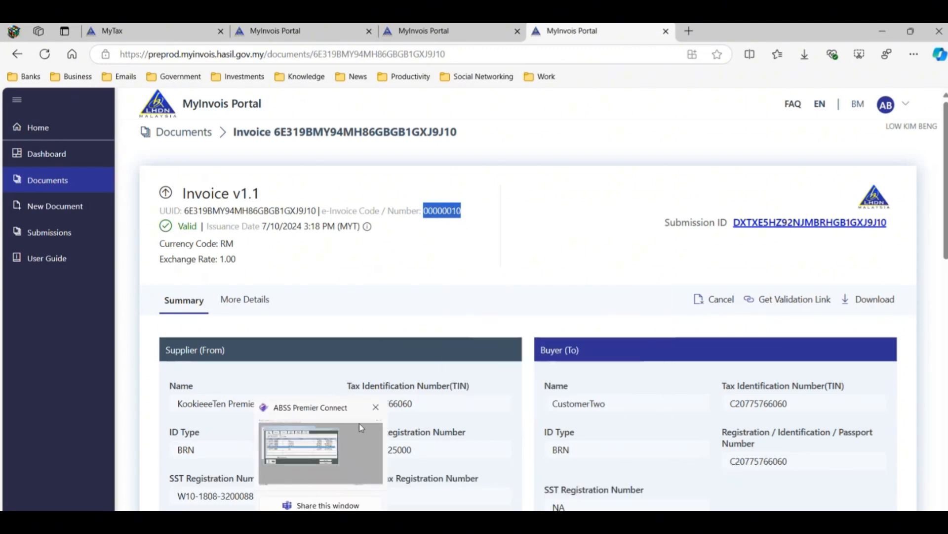
pyautogui.click(79, 189)
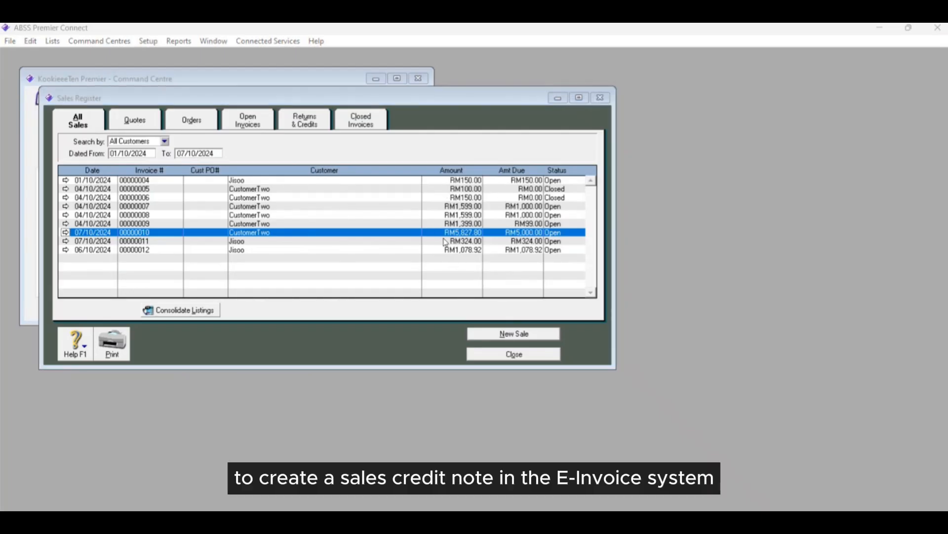
pyautogui.click(505, 335)
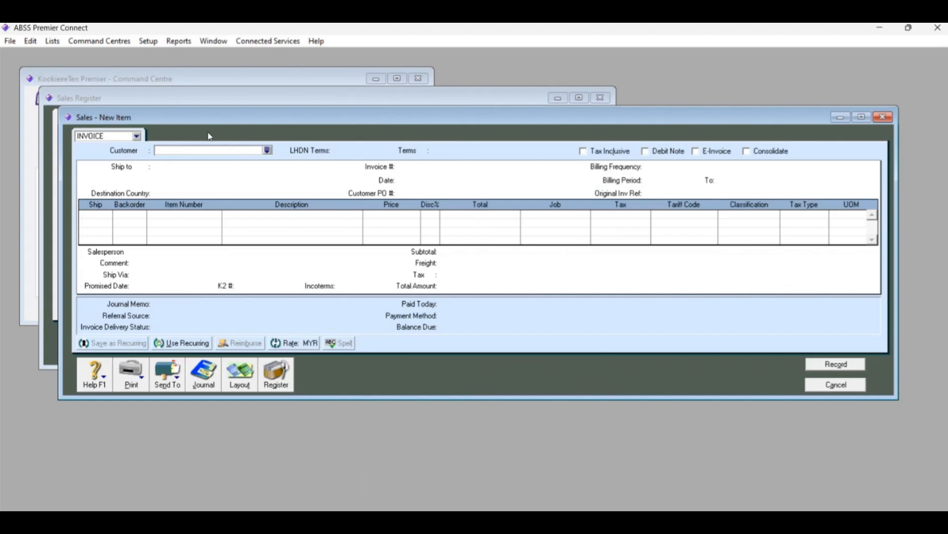
pyautogui.click(267, 151)
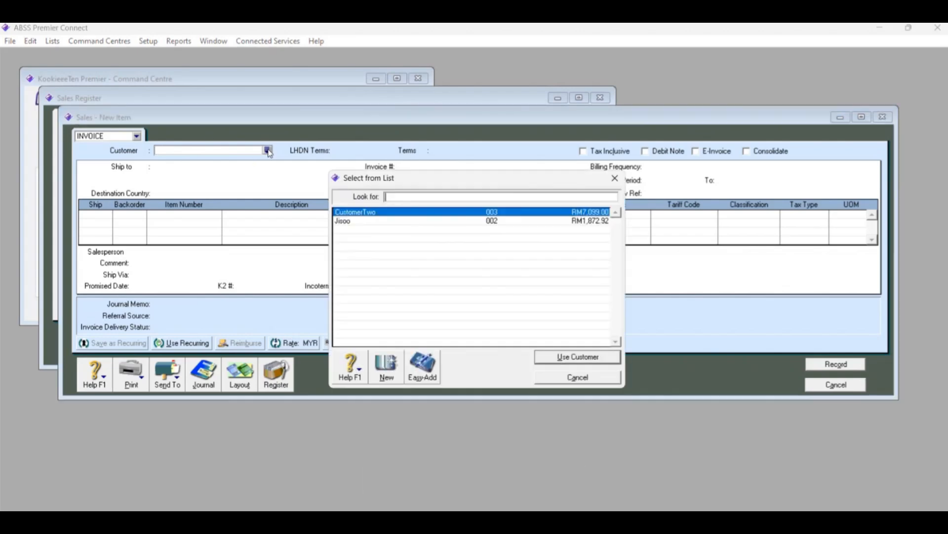
pyautogui.doubleClick(380, 217)
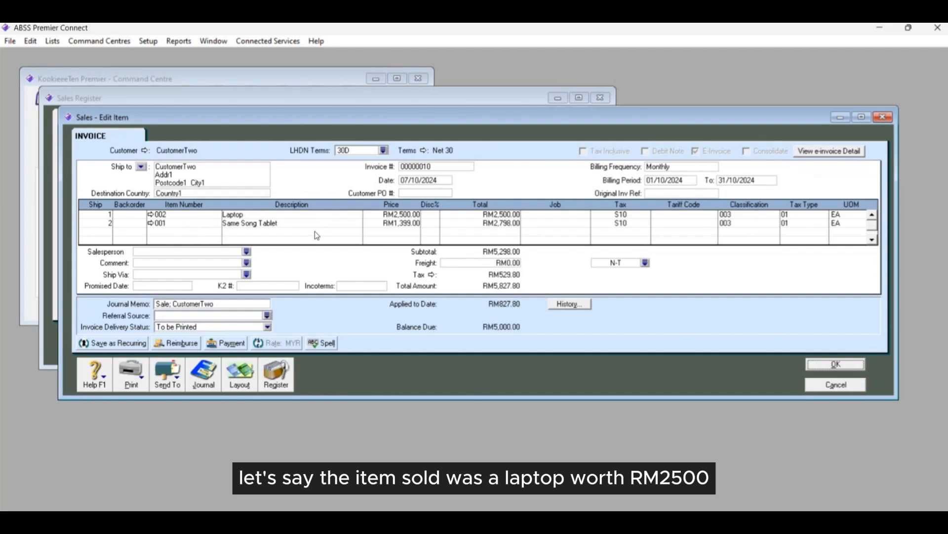
pyautogui.click(883, 120)
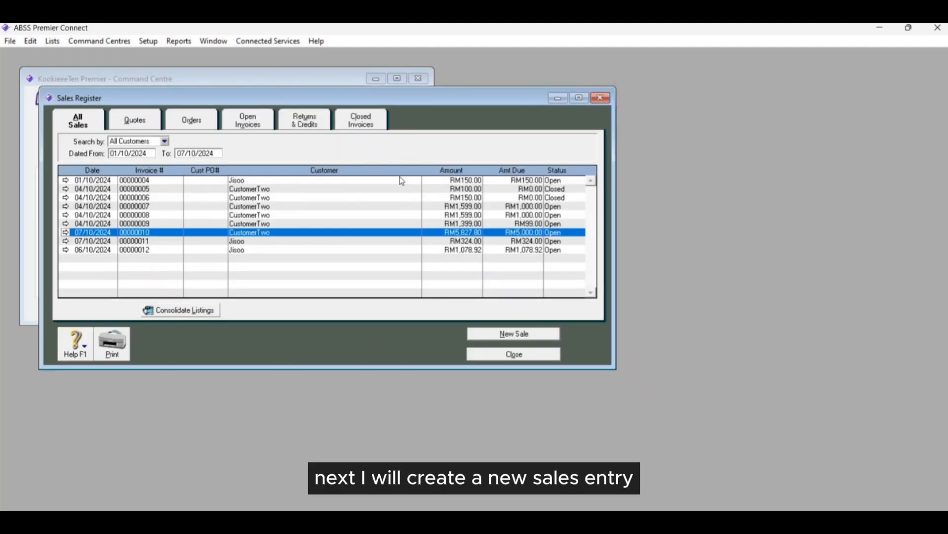
# Step: Create a new sales invoice for CustomerTwo and switch it to the Item layout
pyautogui.click(516, 336)
pyautogui.click(268, 150)
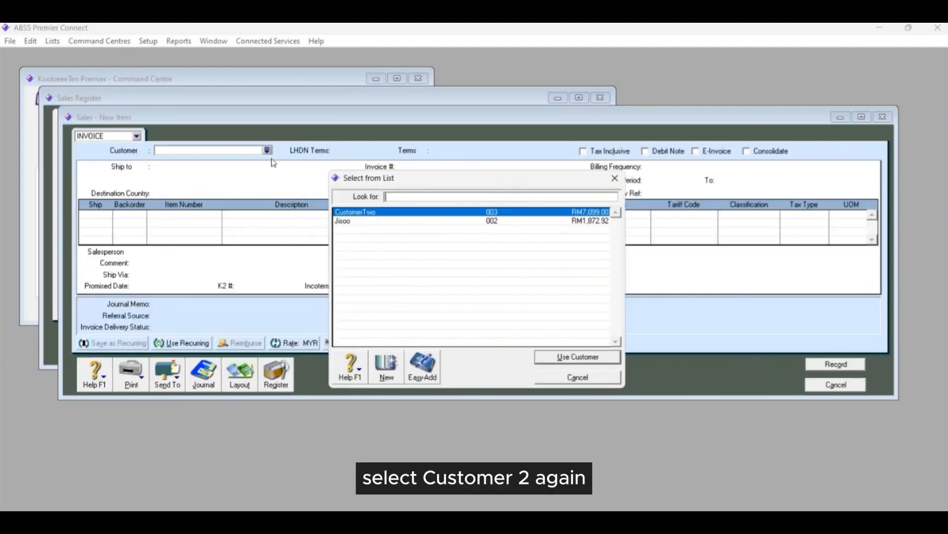
pyautogui.doubleClick(387, 213)
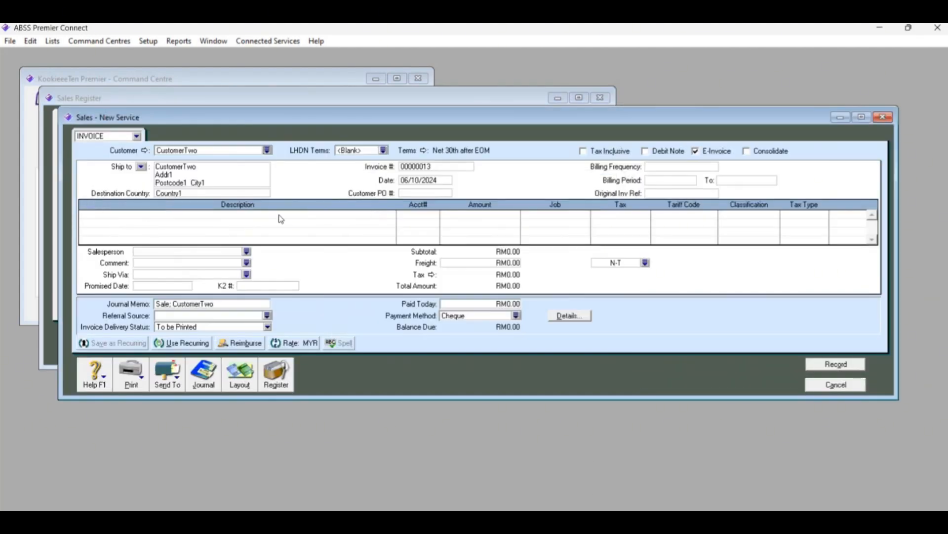
pyautogui.click(247, 379)
pyautogui.click(368, 269)
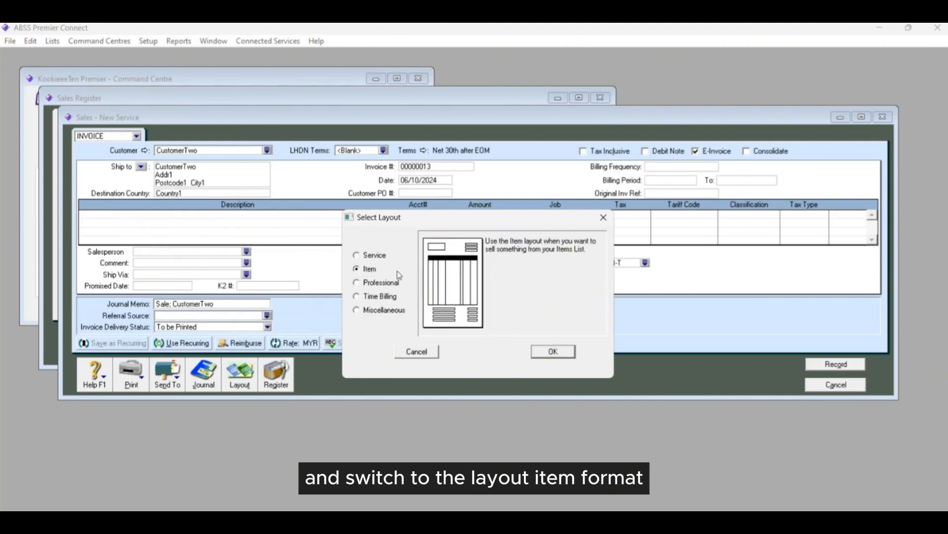
pyautogui.click(551, 352)
pyautogui.click(430, 322)
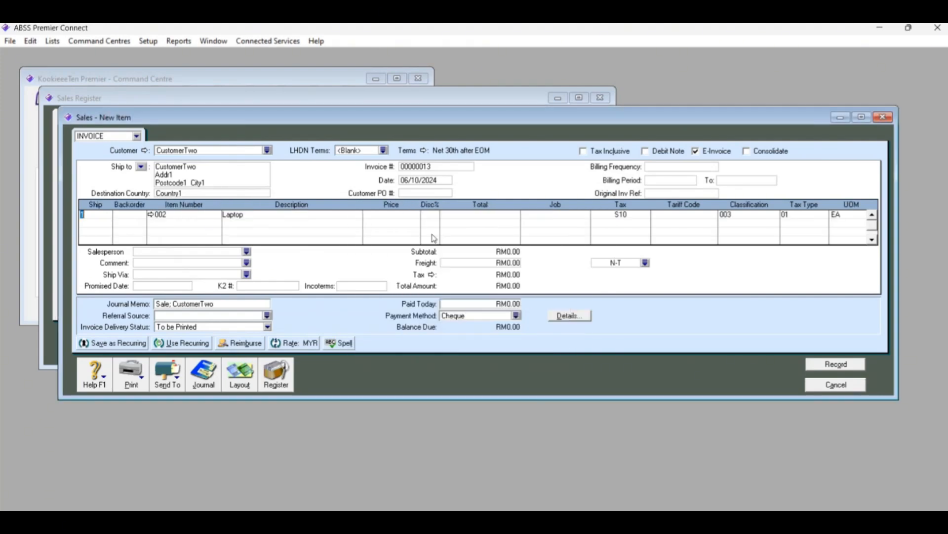
# Step: Enter a line for item 002 Laptop with a ship quantity of -1 and a price of RM200
pyautogui.write('1')
pyautogui.press('Tab')
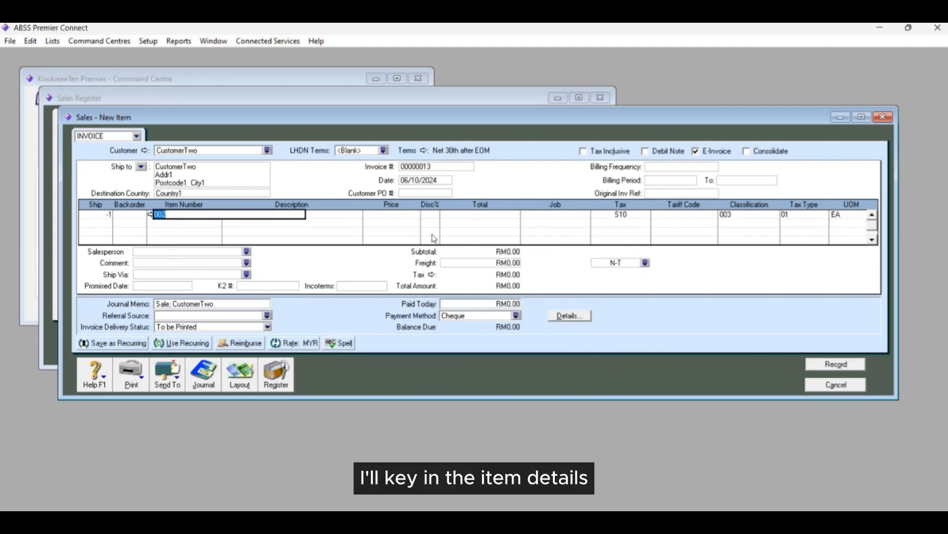
pyautogui.press('Tab')
pyautogui.press('Tab')
pyautogui.write('20')
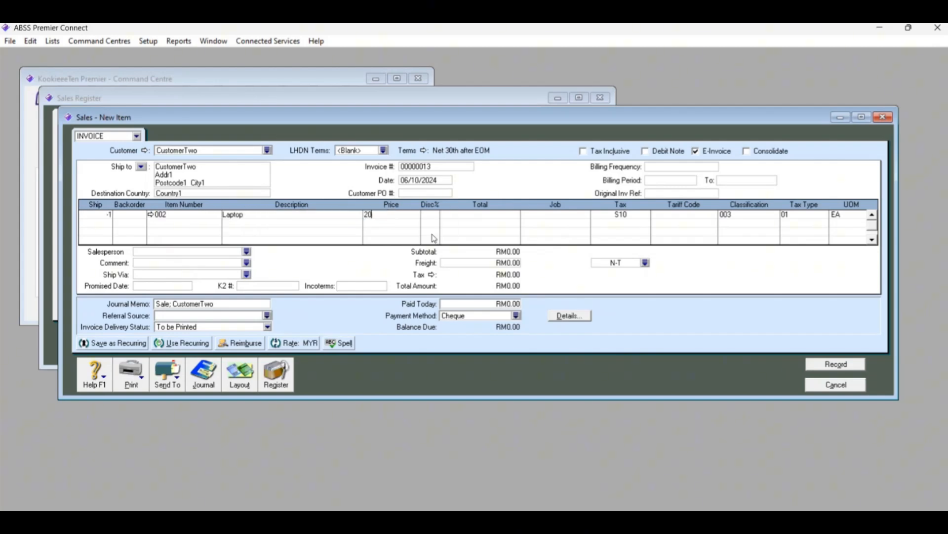
pyautogui.write('0')
pyautogui.press('Tab')
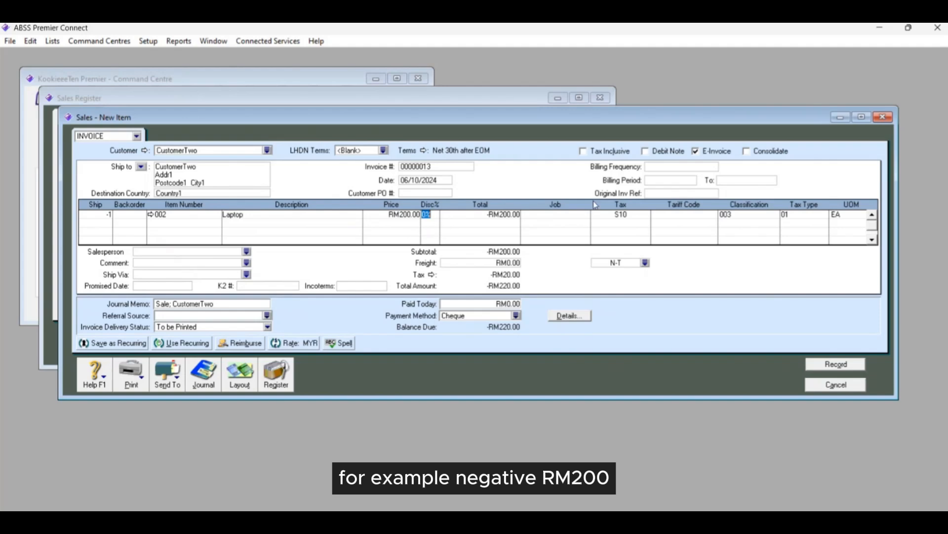
# Step: Try to record the negative sale with the original invoice reference left blank
pyautogui.click(680, 193)
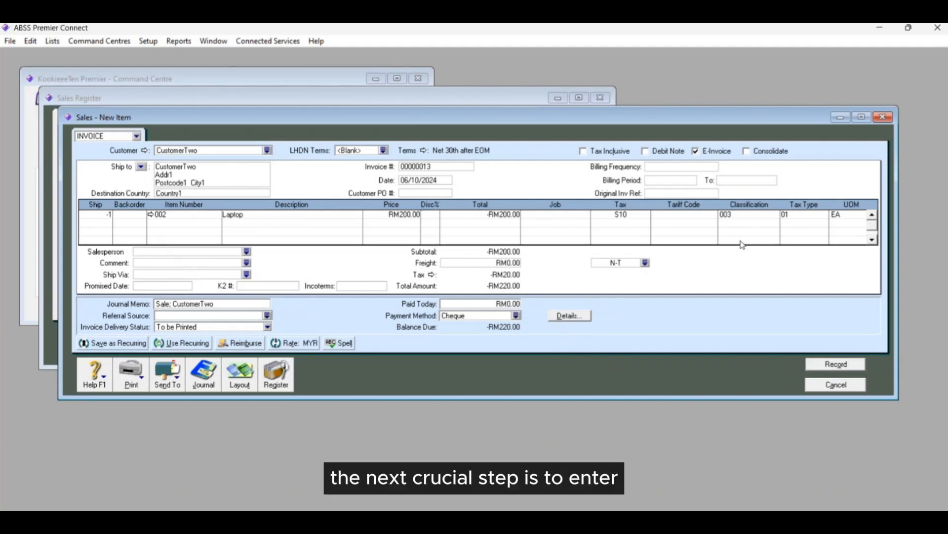
pyautogui.write('00000010')
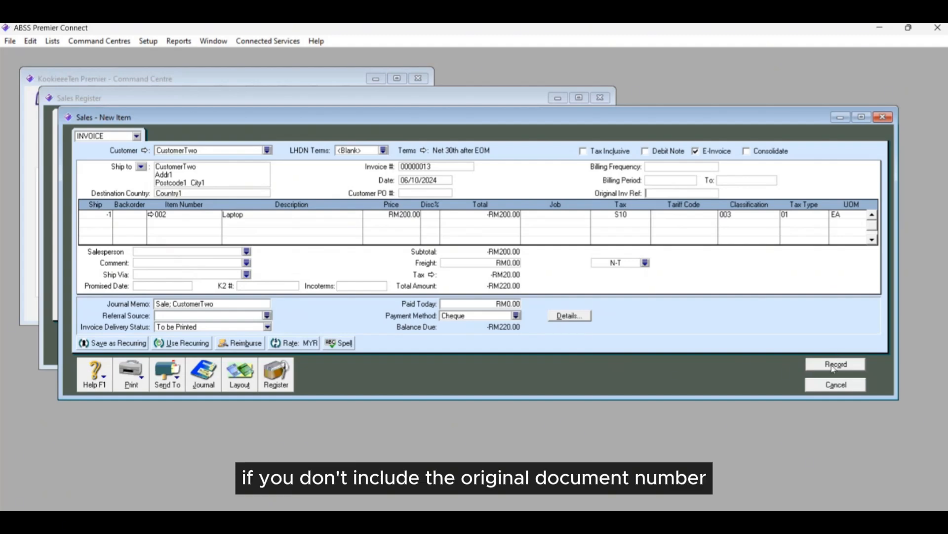
pyautogui.click(835, 367)
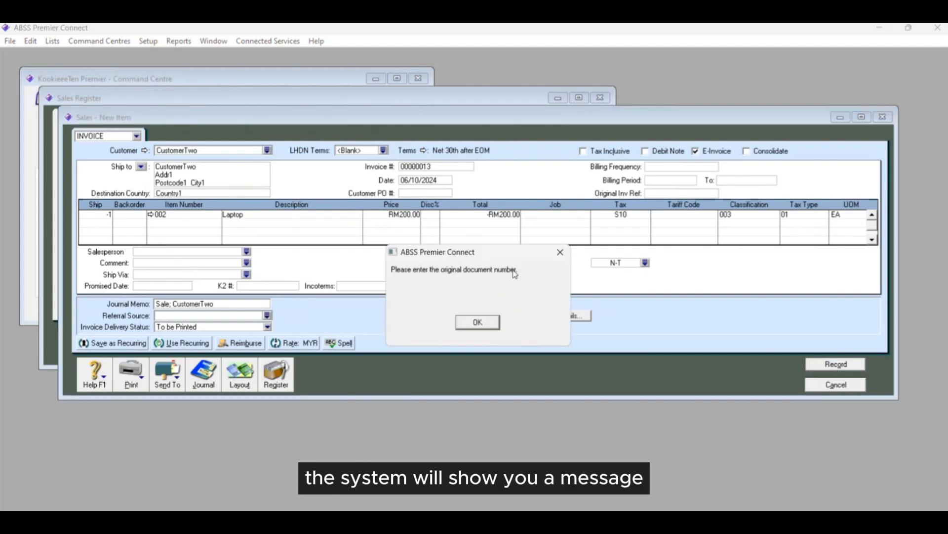
pyautogui.click(478, 323)
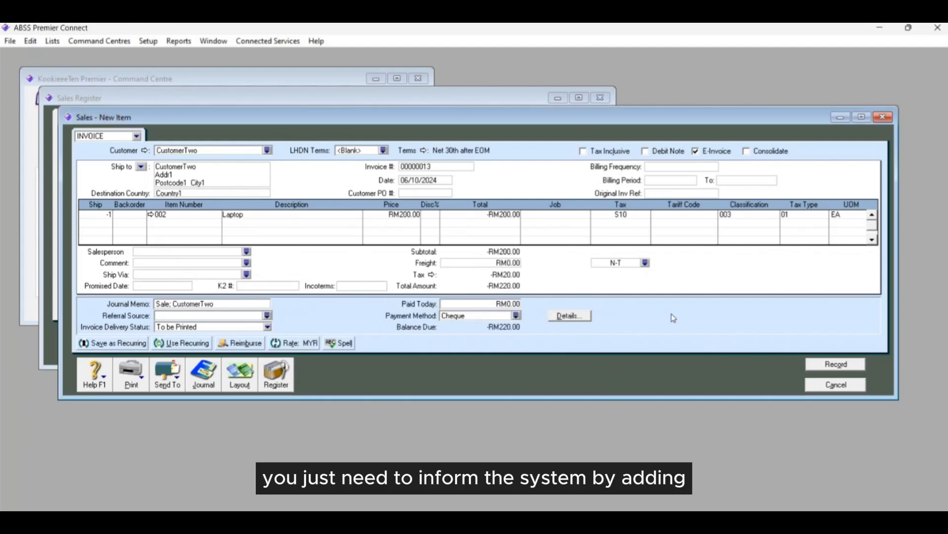
# Step: Set the original invoice reference to 00000010, record the credit note and send it to the E-Invoice Service
pyautogui.write('00000010')
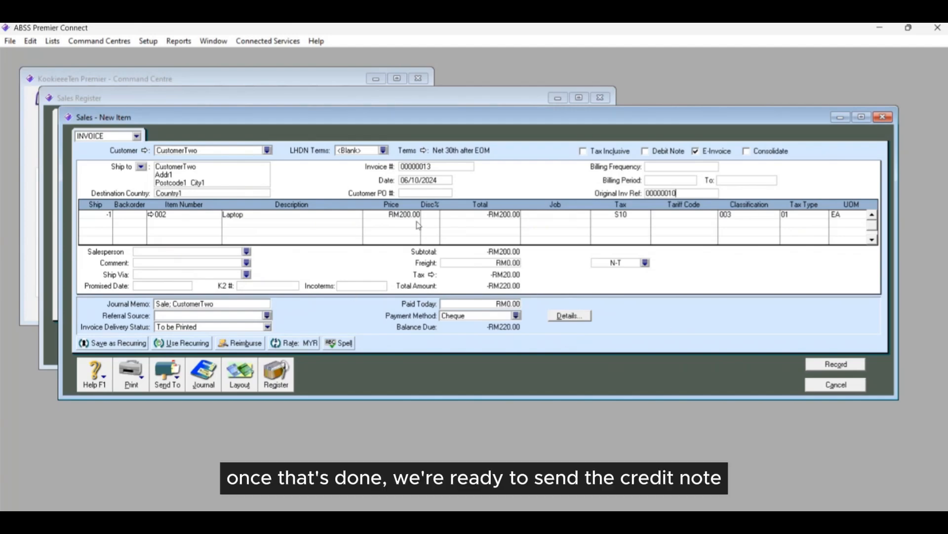
pyautogui.click(842, 365)
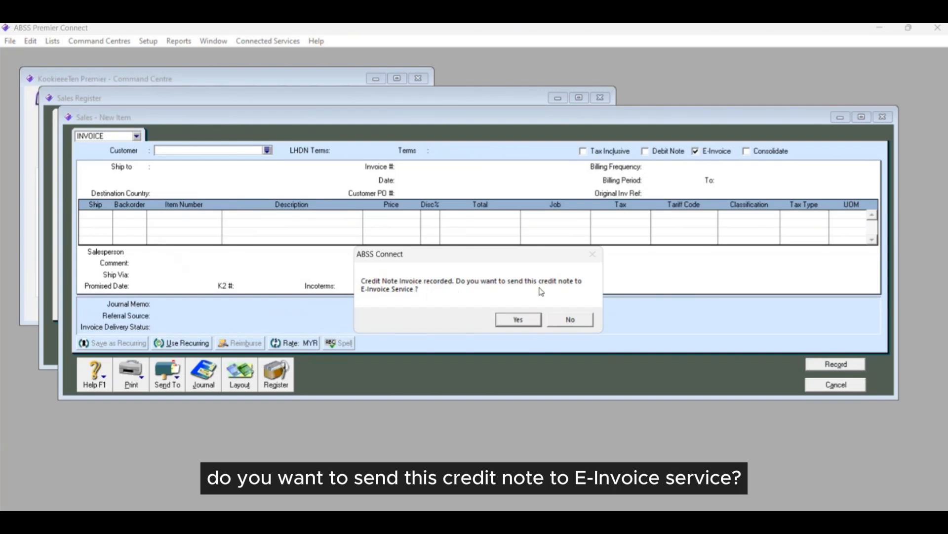
pyautogui.click(518, 321)
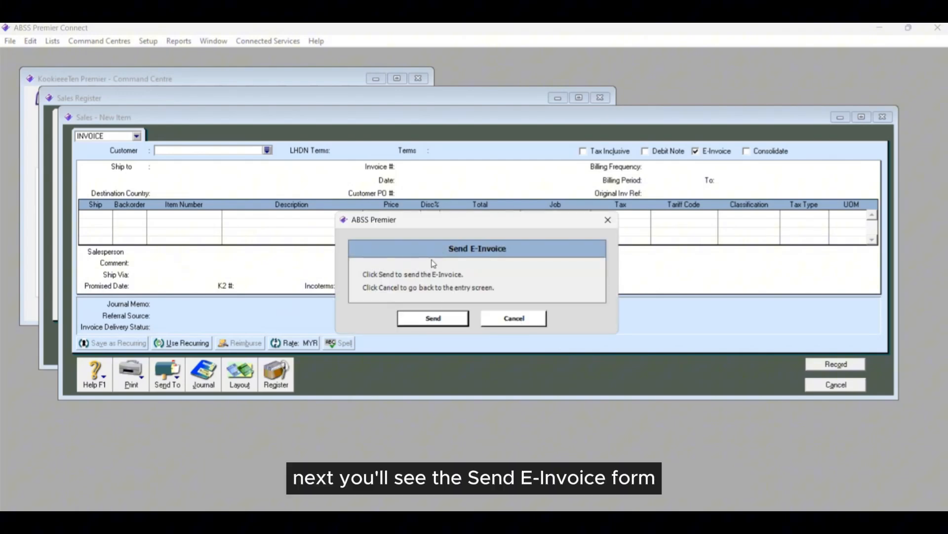
pyautogui.click(429, 321)
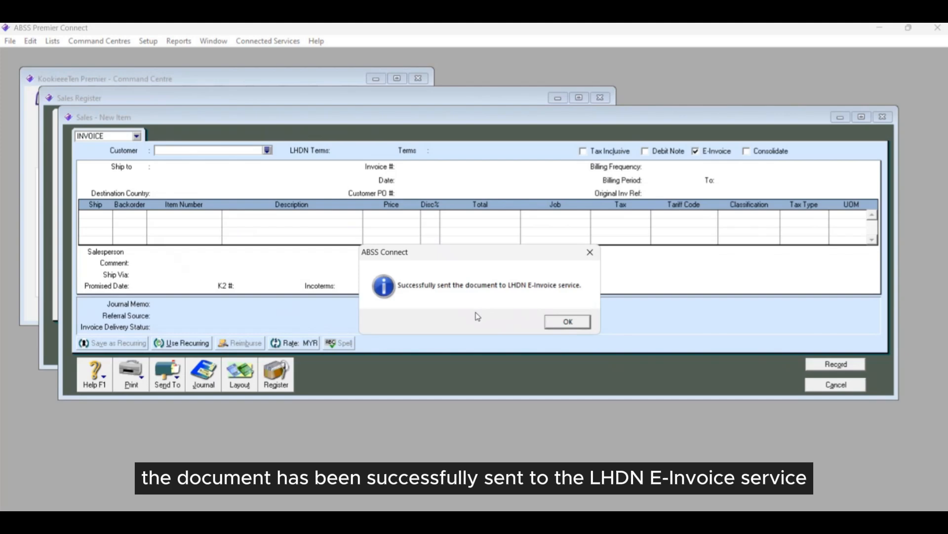
pyautogui.click(577, 324)
pyautogui.click(882, 117)
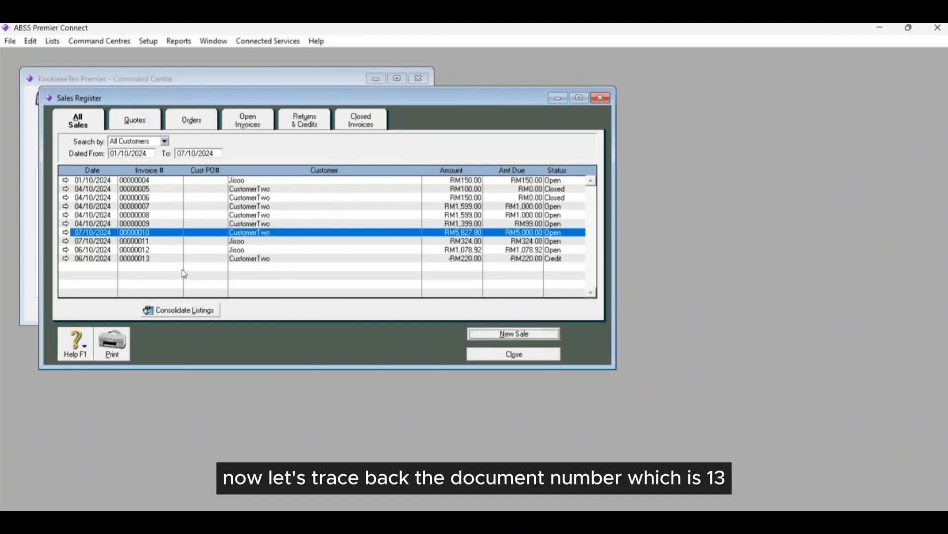
# Step: Switch to the MyInvois Portal, refresh the document list and open credit note 00000013 in a separate tab
pyautogui.click(200, 259)
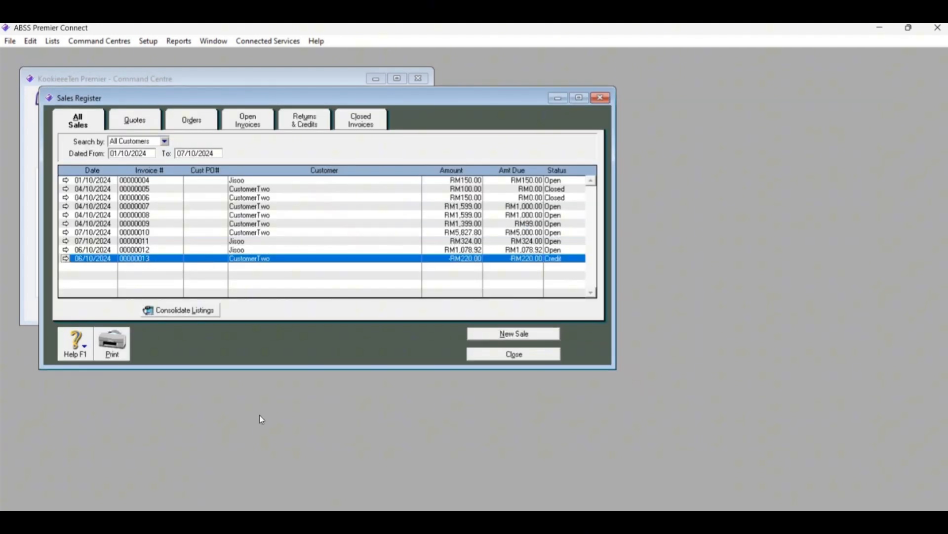
pyautogui.moveTo(266, 523)
pyautogui.click(335, 473)
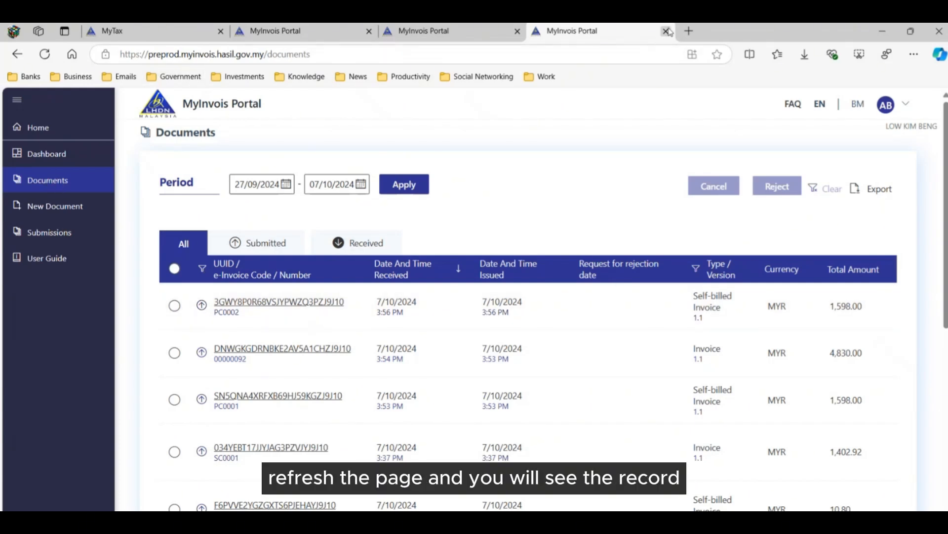
pyautogui.click(48, 63)
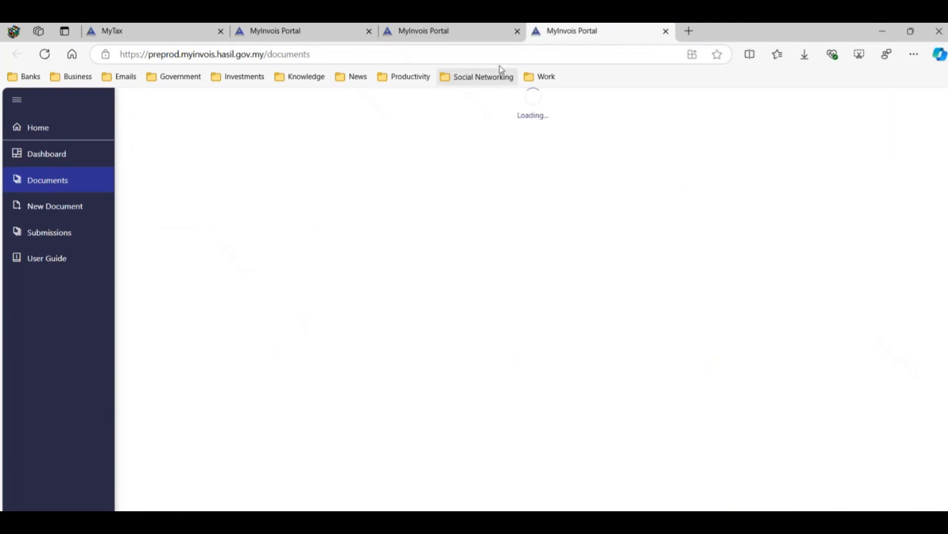
pyautogui.click(517, 31)
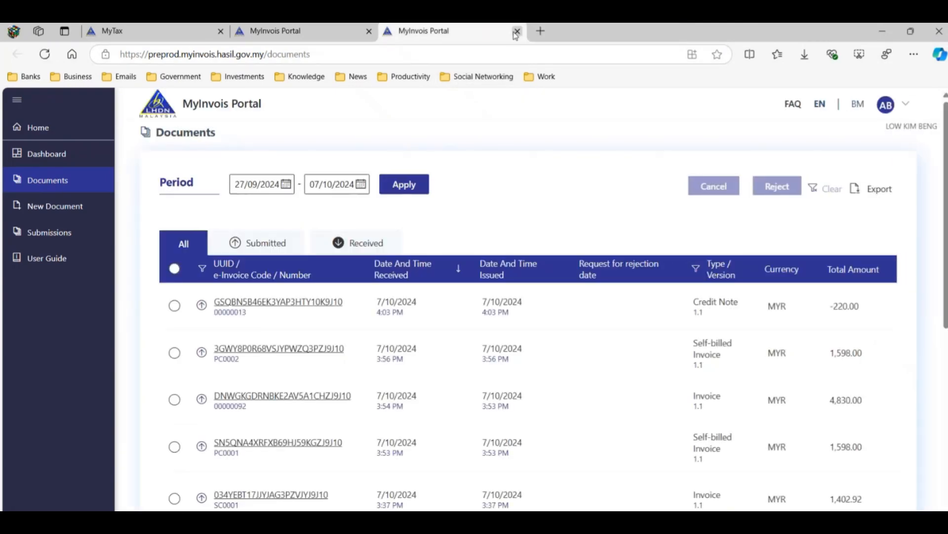
pyautogui.keyDown('ctrl'); pyautogui.click(302, 303); pyautogui.keyUp('ctrl')
pyautogui.click(573, 31)
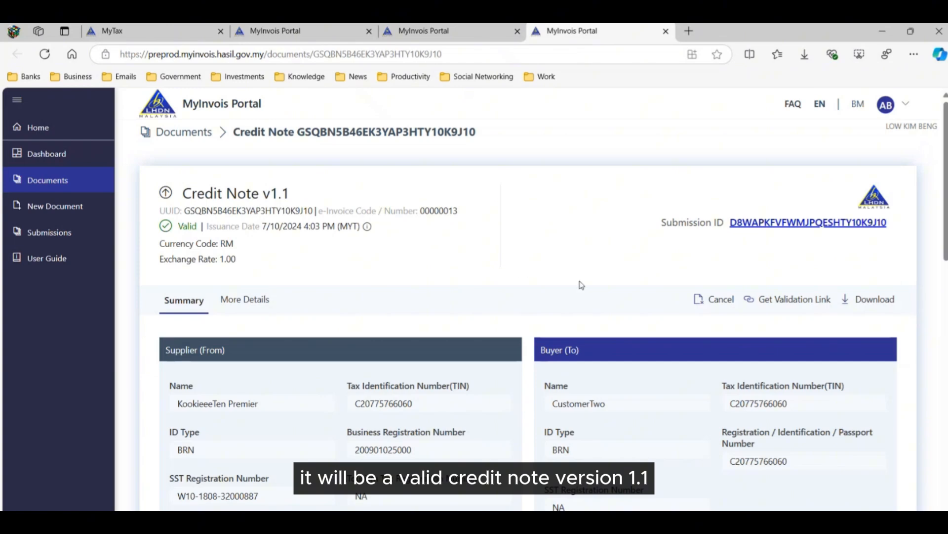
# Step: Review the credit note's supplier and buyer details, line items and total amounts
pyautogui.scroll(-3, 579, 284)
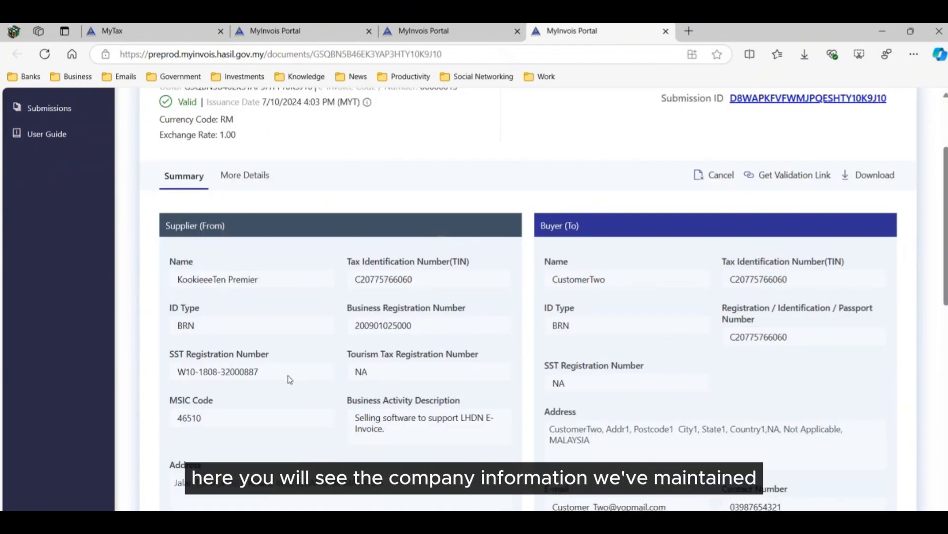
pyautogui.scroll(-1, 267, 282)
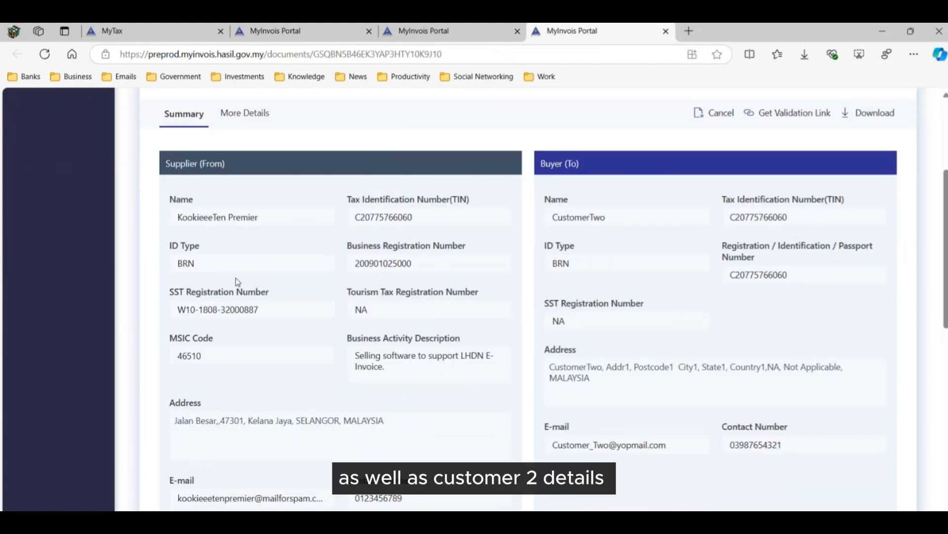
pyautogui.scroll(-5, 692, 338)
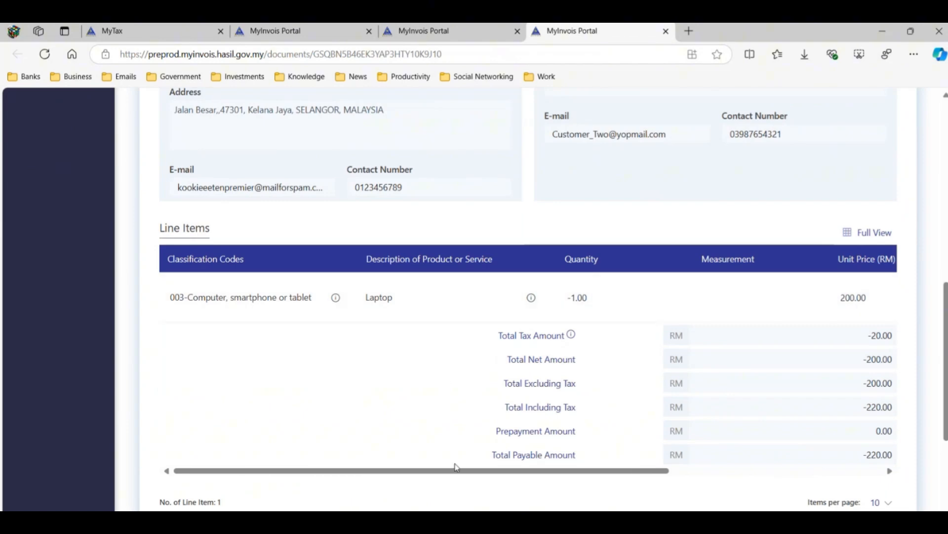
pyautogui.moveTo(457, 471)
pyautogui.mouseDown()
pyautogui.moveTo(662, 481)
pyautogui.moveTo(444, 479)
pyautogui.mouseUp()
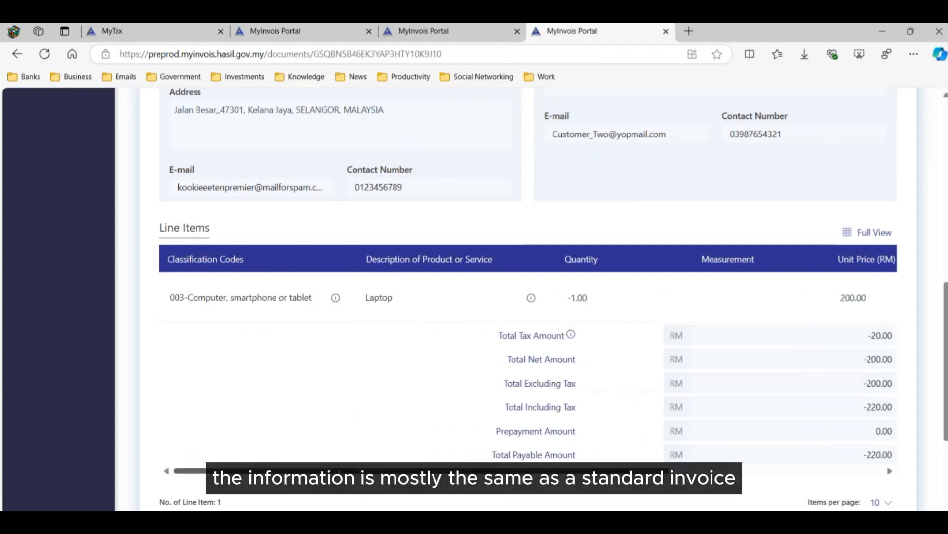
# Step: Check the credit note's original e-invoice reference and signatures, and look through its additional billing and payment details
pyautogui.scroll(-4, 371, 403)
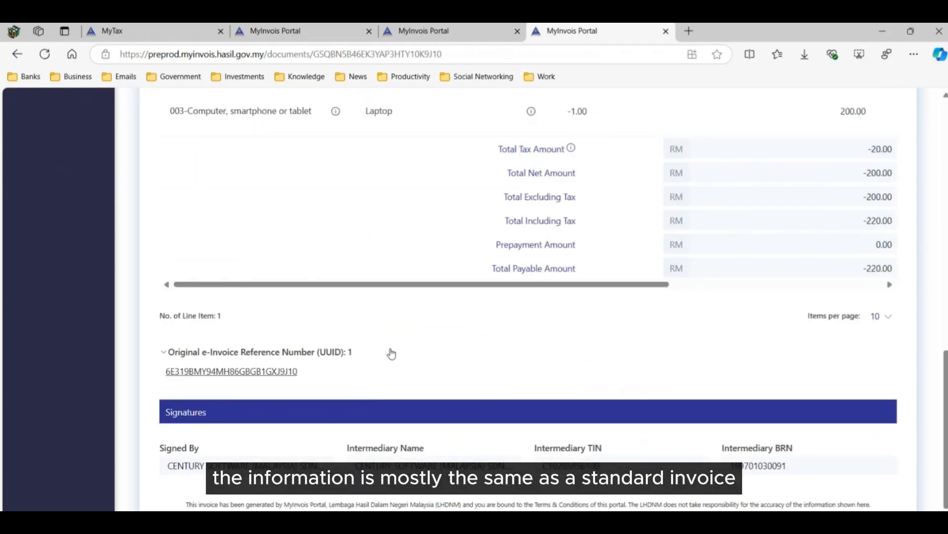
pyautogui.scroll(15, 387, 351)
pyautogui.click(252, 298)
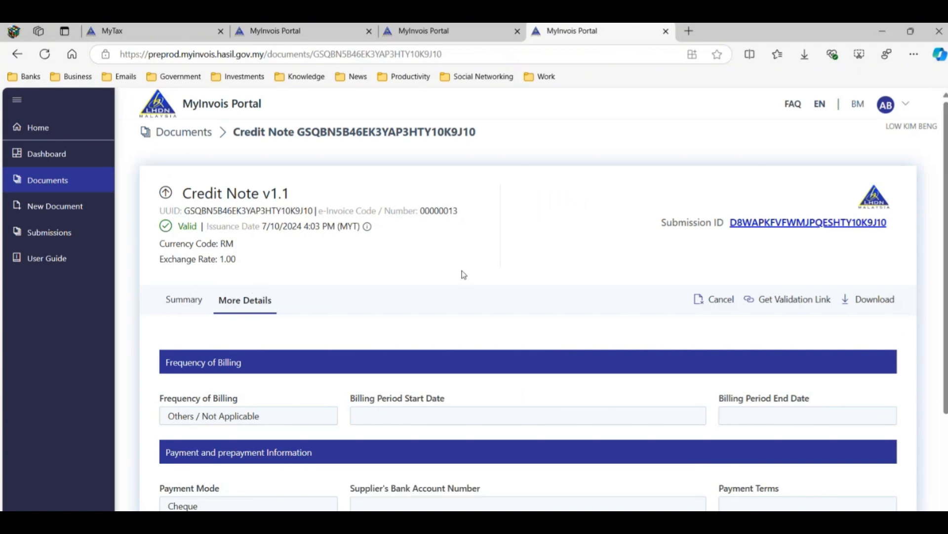
pyautogui.scroll(-3, 459, 267)
pyautogui.scroll(3, 454, 259)
pyautogui.click(185, 298)
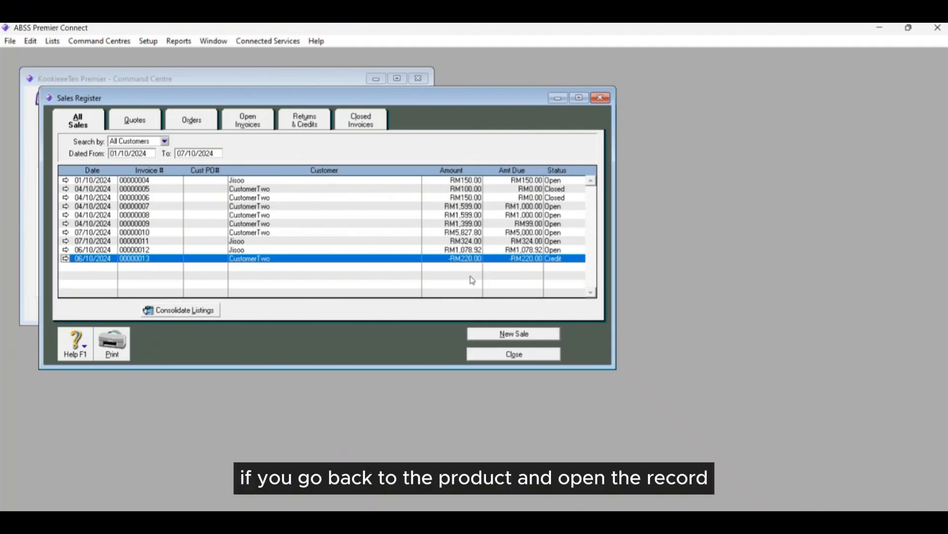
# Step: Switch to ABSS Premier Connect, open credit note 00000013's e-invoice detail and review its ABSS Connect preview
pyautogui.doubleClick(471, 260)
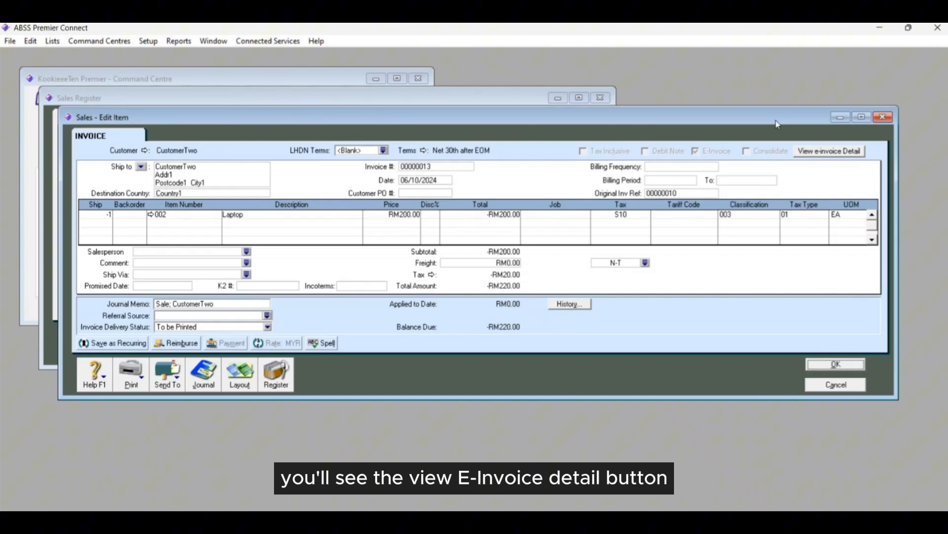
pyautogui.click(839, 152)
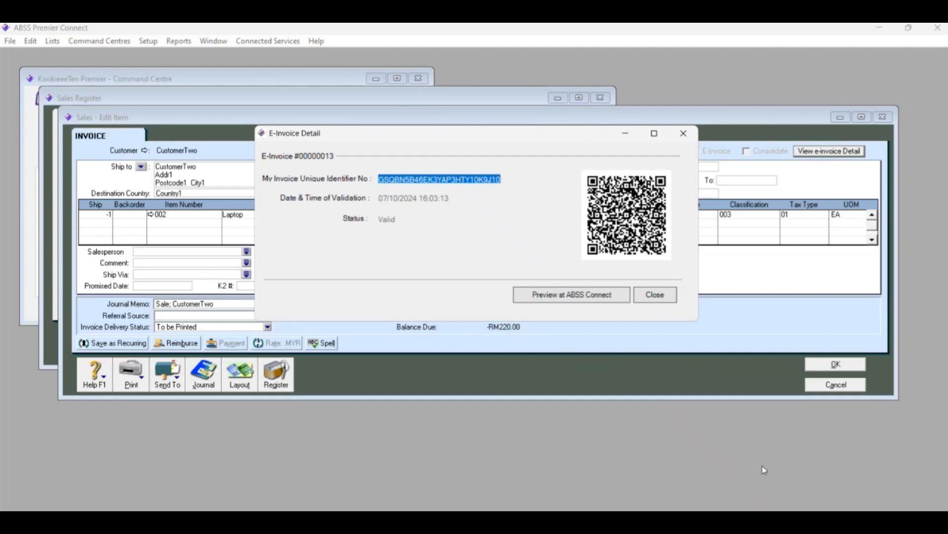
pyautogui.click(567, 296)
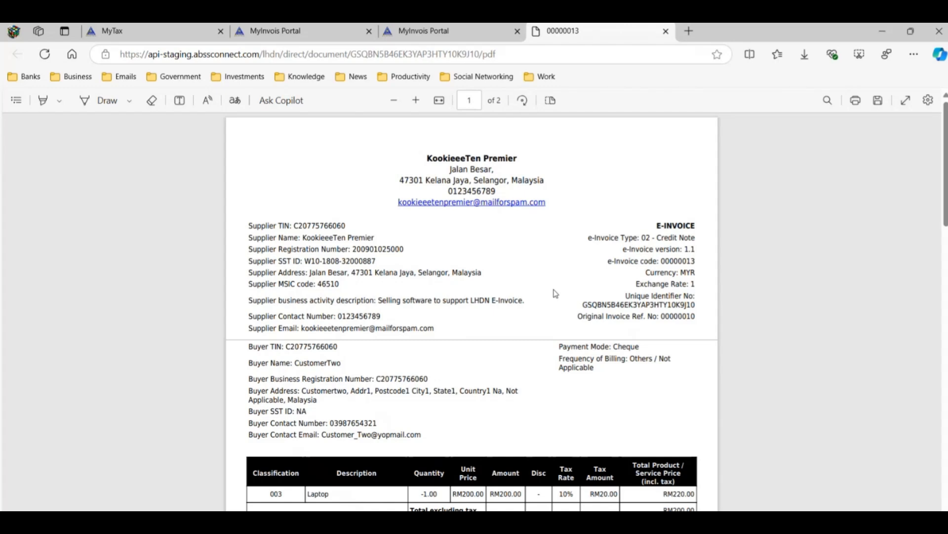
pyautogui.scroll(-3, 641, 395)
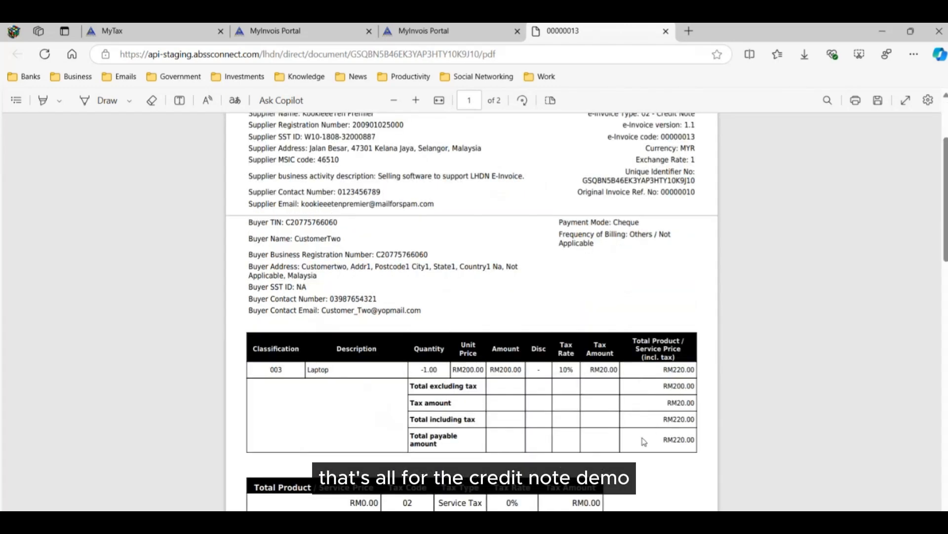
pyautogui.scroll(-3, 642, 440)
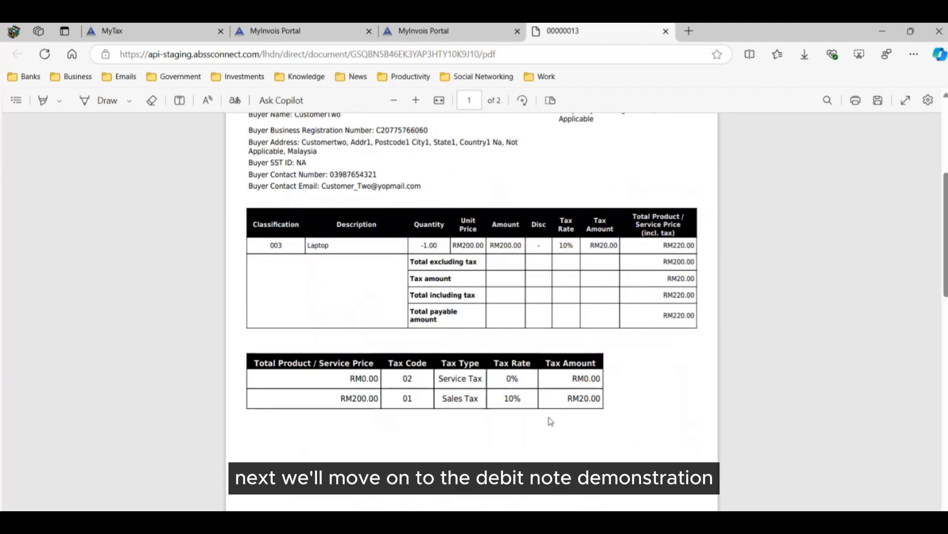
pyautogui.scroll(-5, 551, 421)
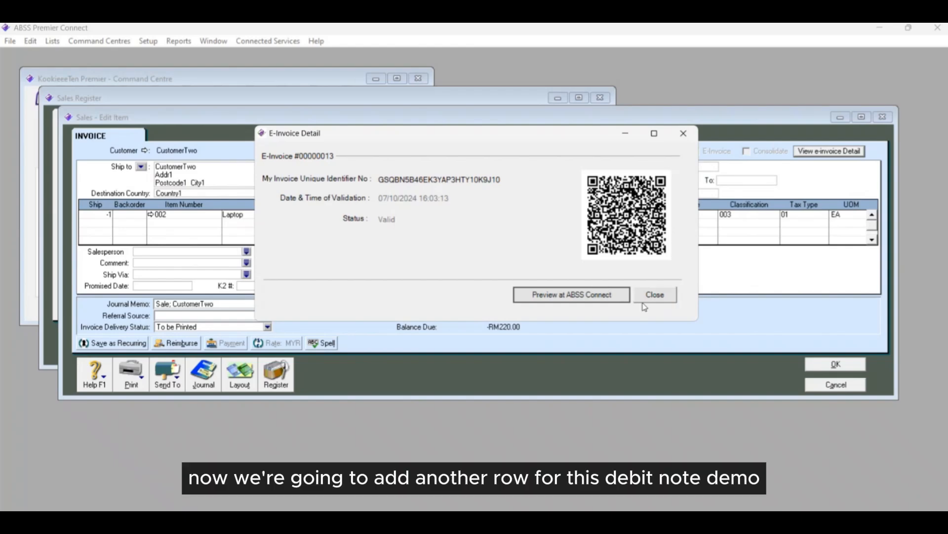
# Step: Close the credit note and its e-invoice detail, then view invoice 00000010 from the sales register and close it
pyautogui.click(659, 292)
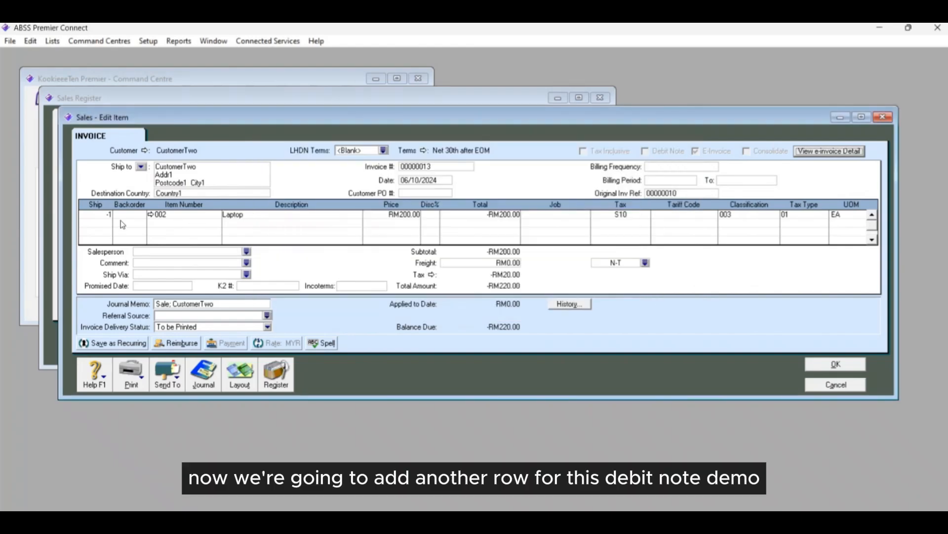
pyautogui.click(885, 117)
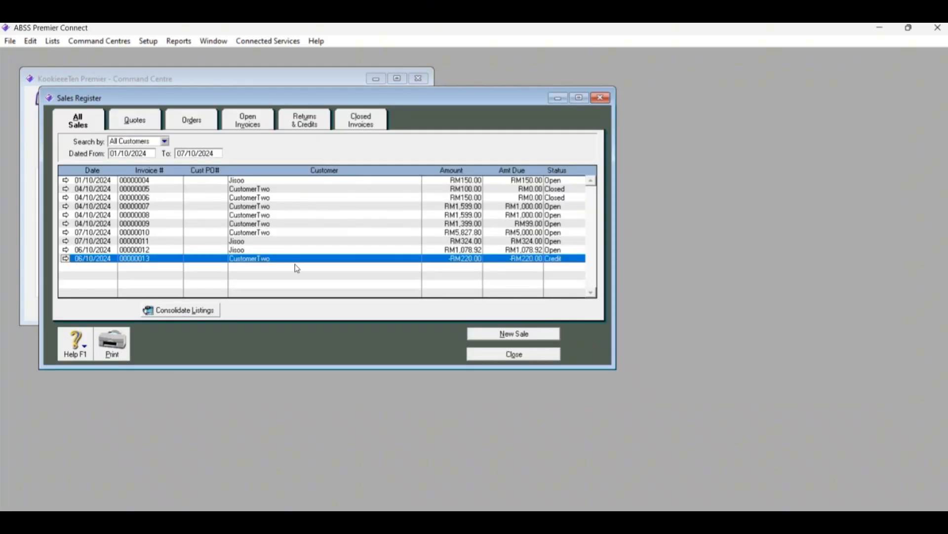
pyautogui.doubleClick(280, 233)
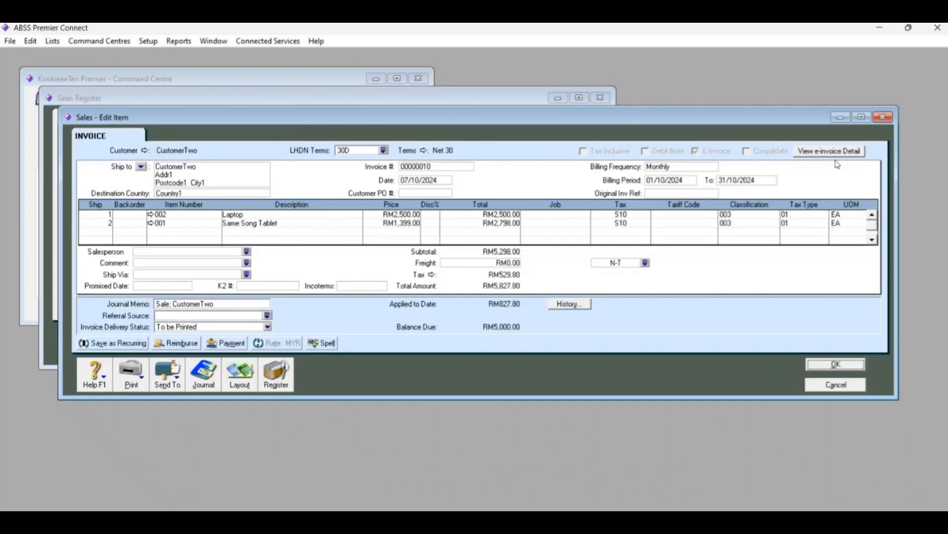
pyautogui.click(884, 117)
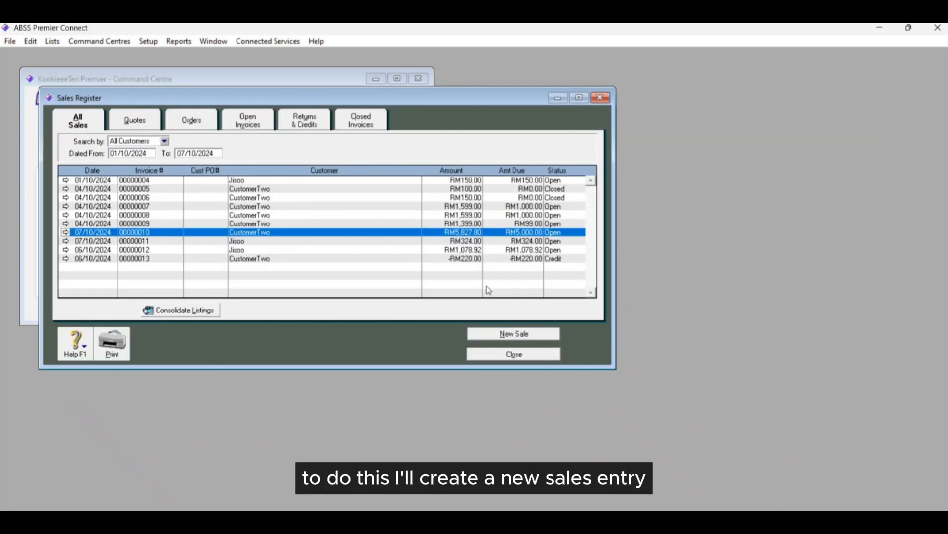
# Step: Start a new sale for CustomerTwo and mark it as a debit note
pyautogui.click(512, 333)
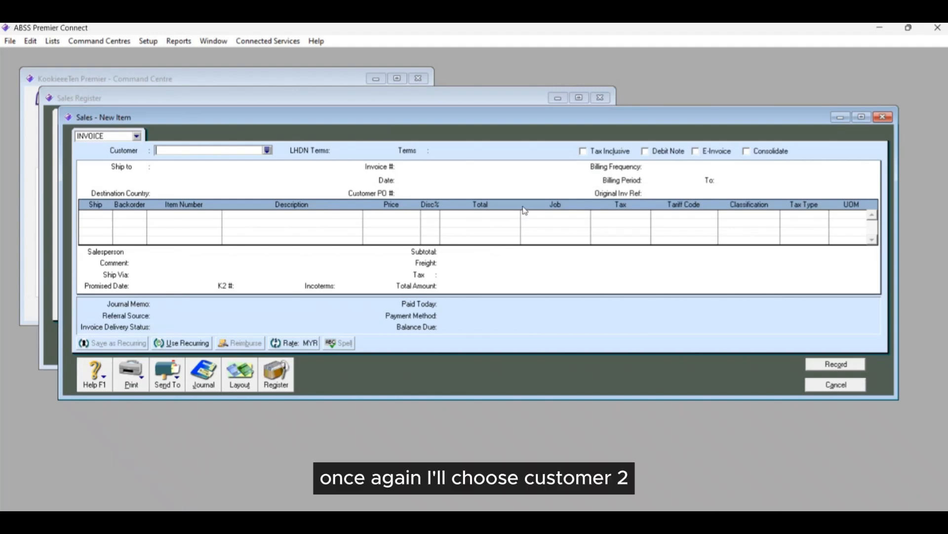
pyautogui.click(268, 151)
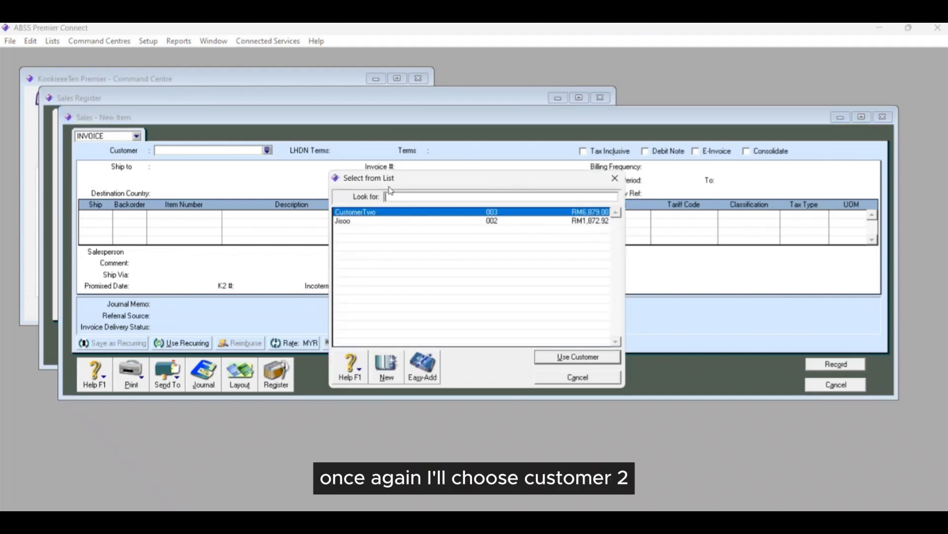
pyautogui.click(381, 214)
pyautogui.click(578, 356)
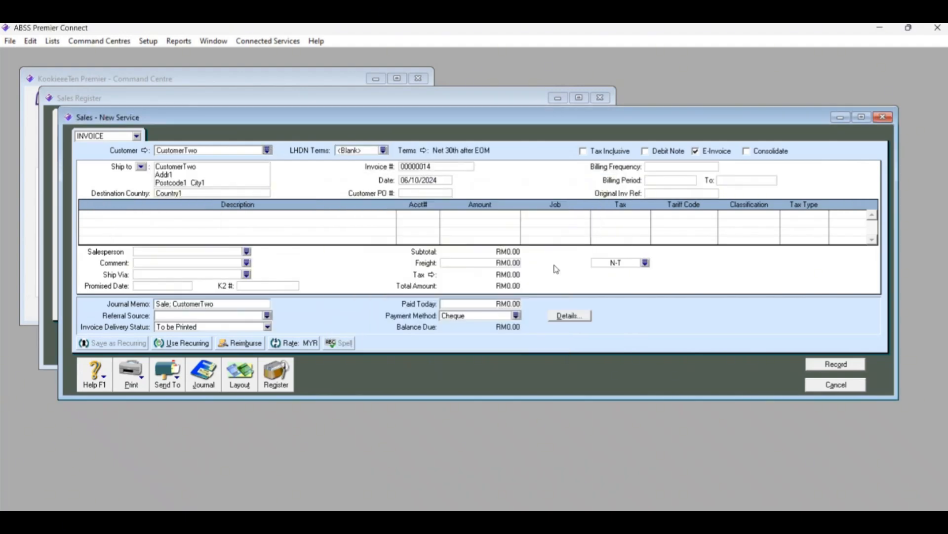
pyautogui.click(658, 151)
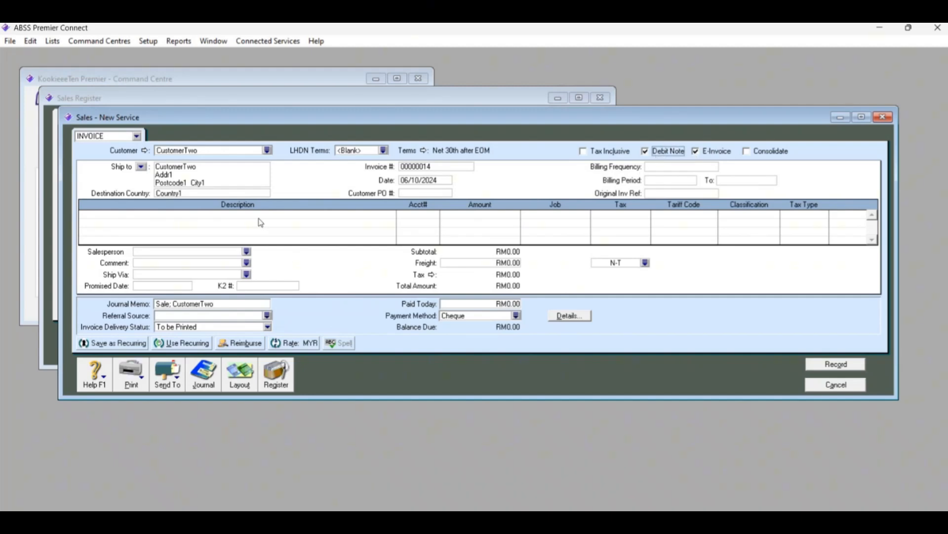
# Step: Switch the debit note to the Item layout, accepting the erasure of line items
pyautogui.click(237, 386)
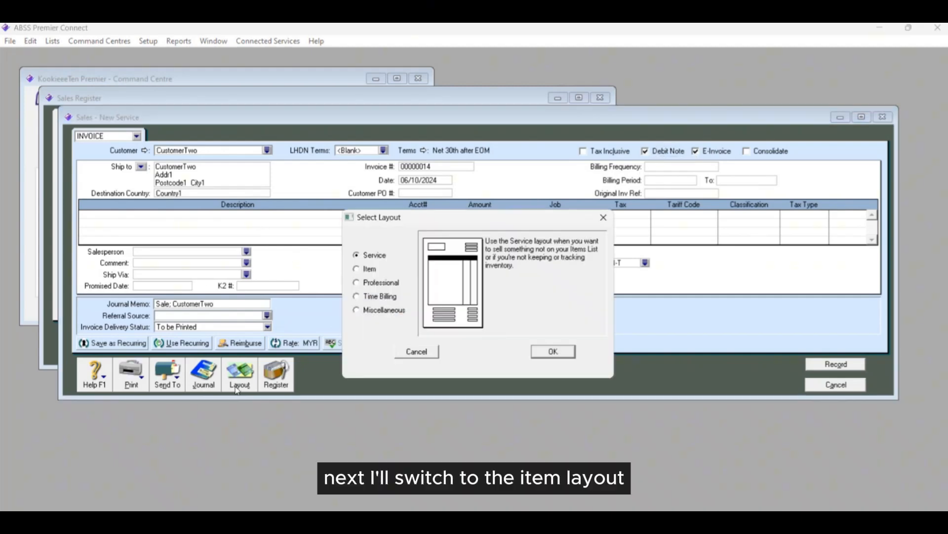
pyautogui.click(356, 269)
pyautogui.click(547, 352)
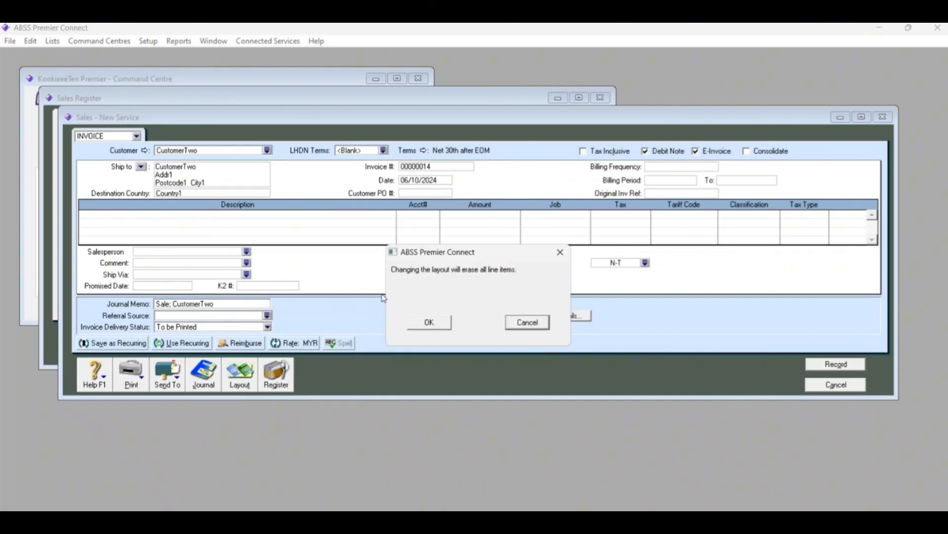
pyautogui.click(429, 323)
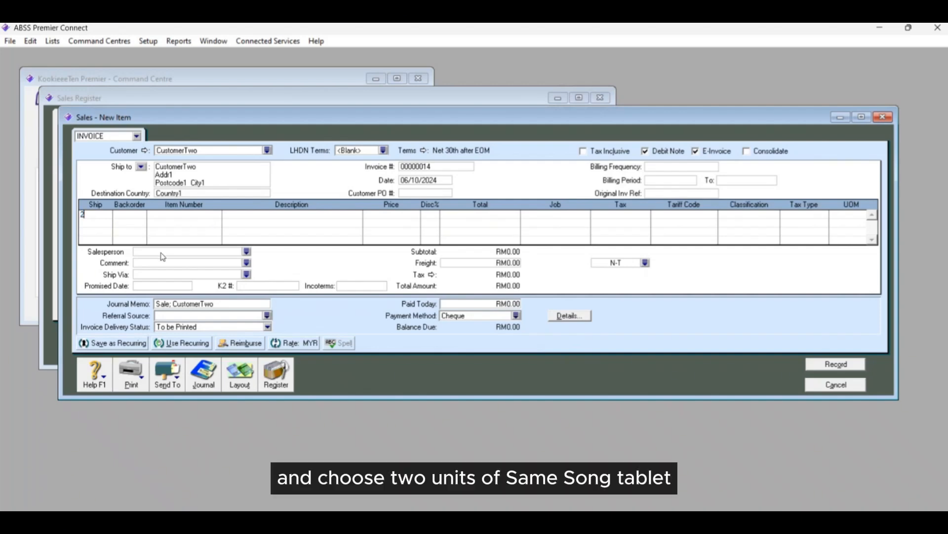
# Step: Add a line for 2 units of item 001 Same Song Tablet at a price of RM1,599.00
pyautogui.press('Tab')
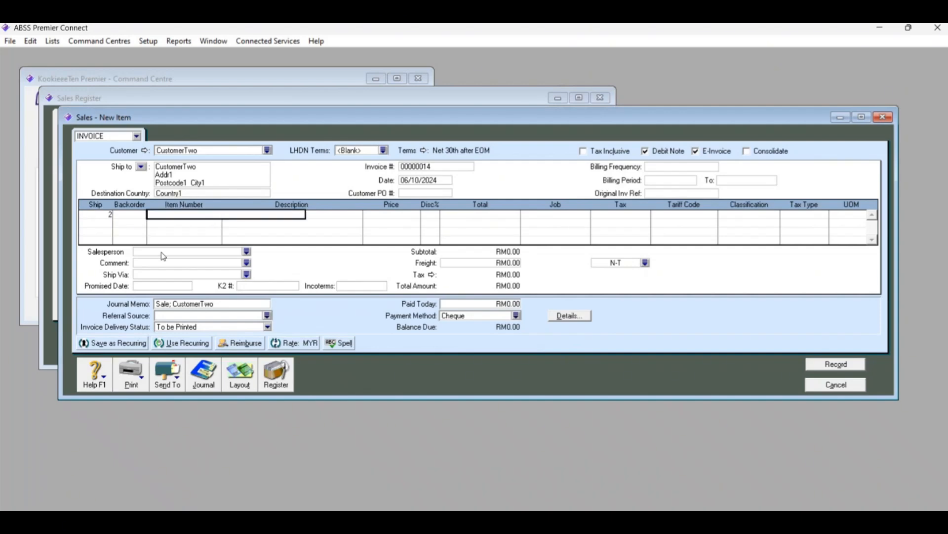
pyautogui.write('e')
pyautogui.press('Tab')
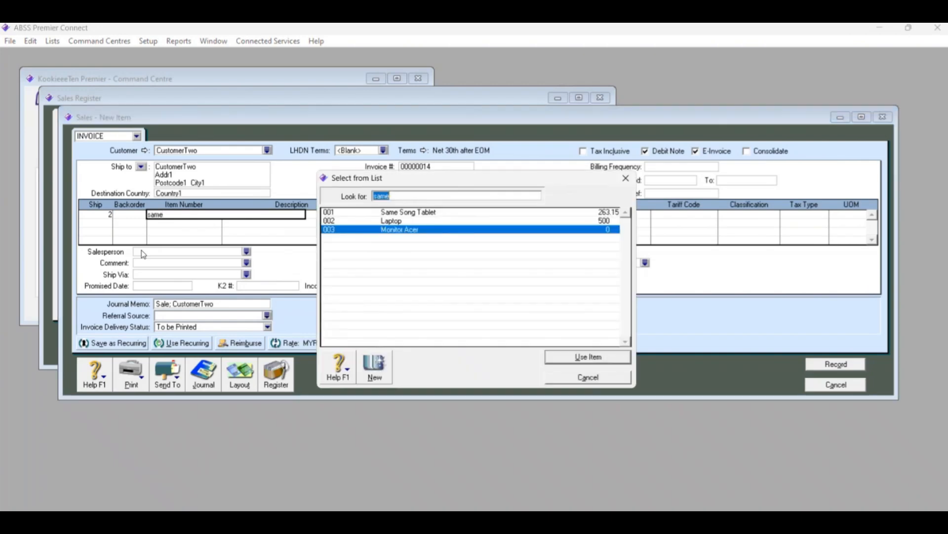
pyautogui.click(397, 214)
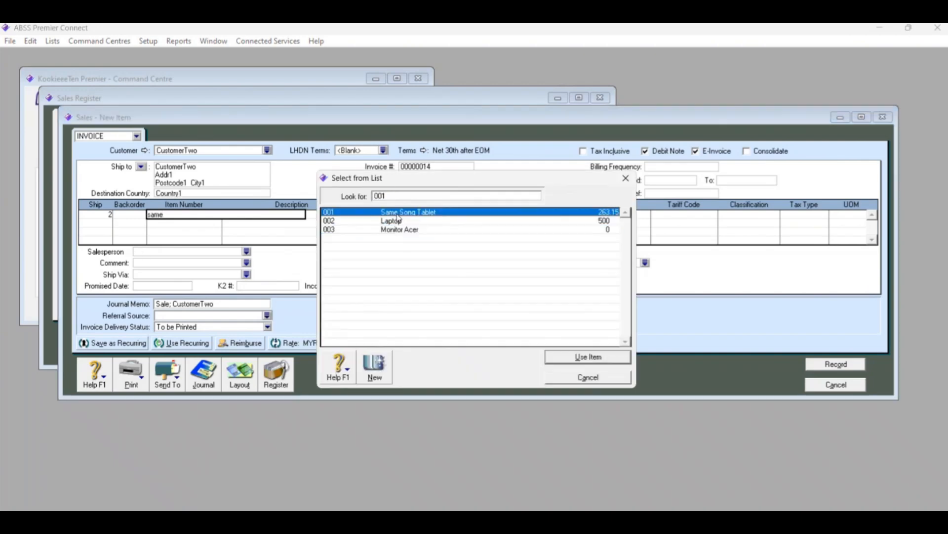
pyautogui.click(581, 354)
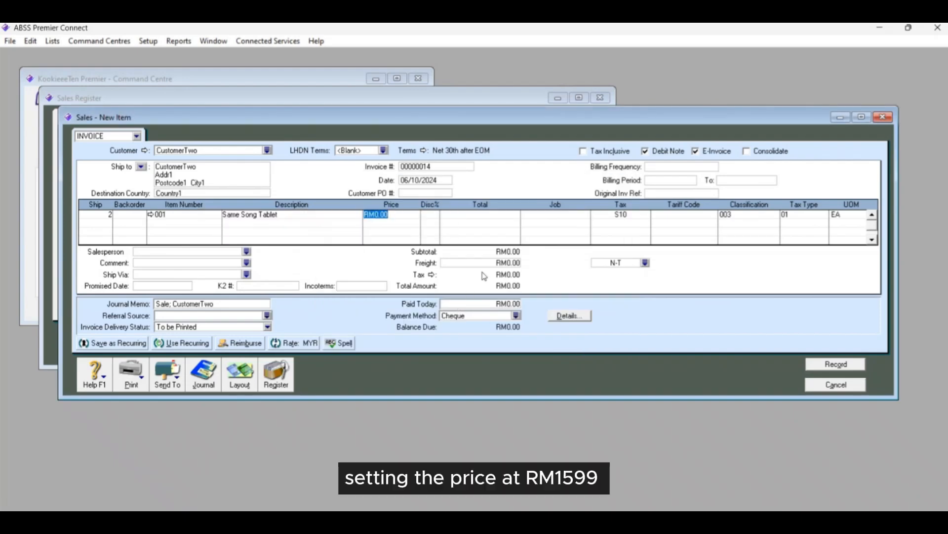
pyautogui.write('1599')
pyautogui.press('Tab')
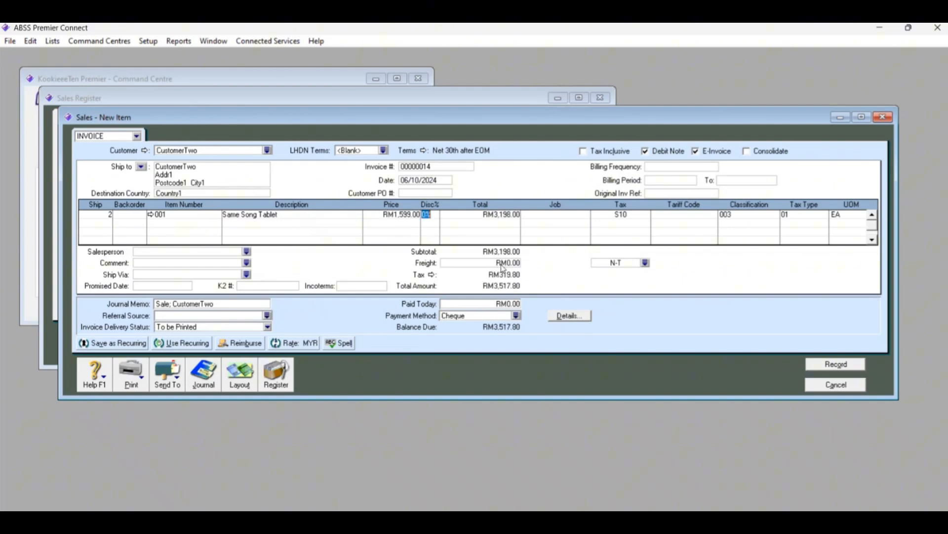
pyautogui.press('Tab')
pyautogui.press('Tab')
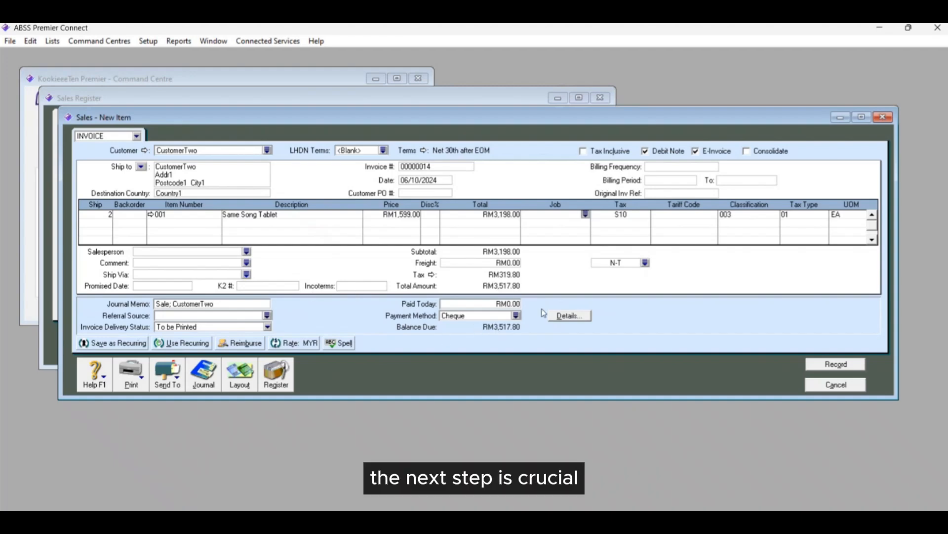
# Step: Try to record the debit note with the original invoice reference left blank
pyautogui.click(833, 365)
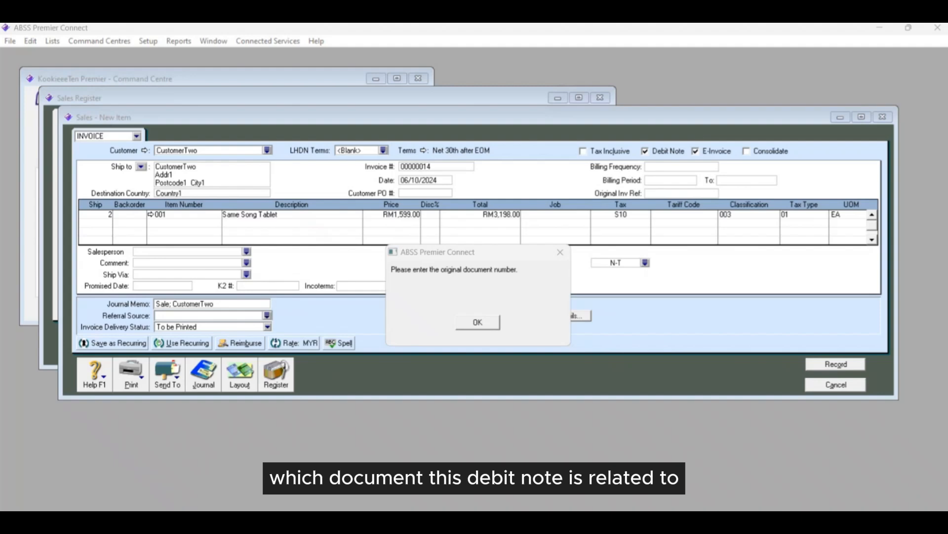
pyautogui.click(492, 324)
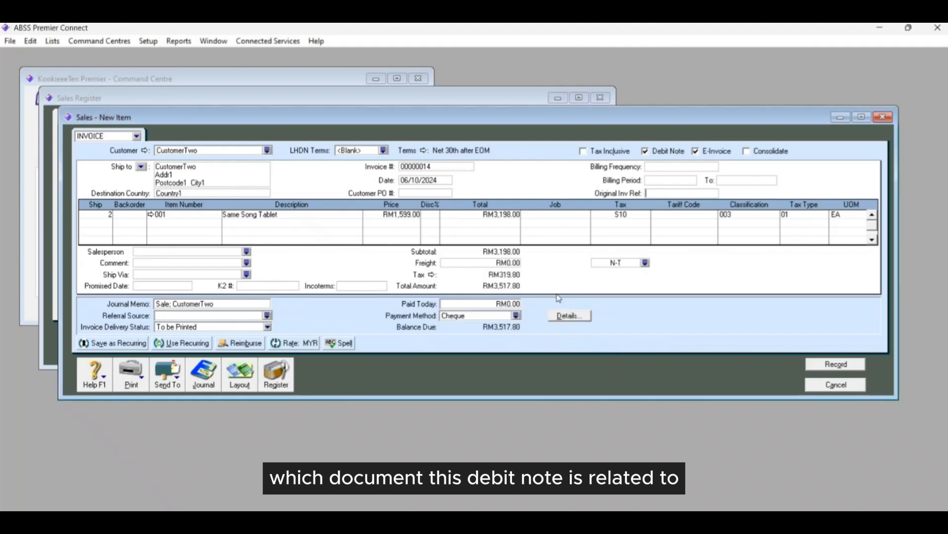
# Step: Set the debit note's original invoice reference to 00000010 and record it
pyautogui.click(684, 192)
pyautogui.write('00000010')
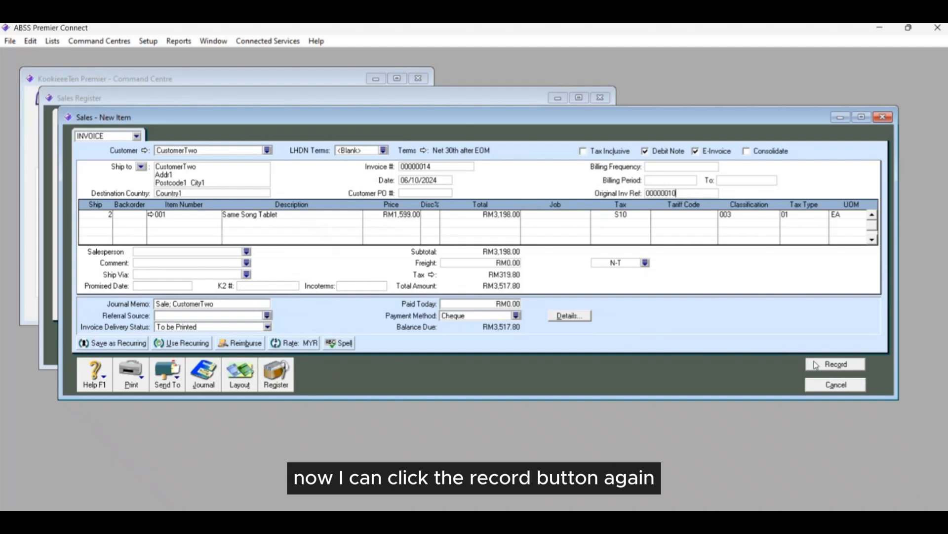
pyautogui.click(829, 368)
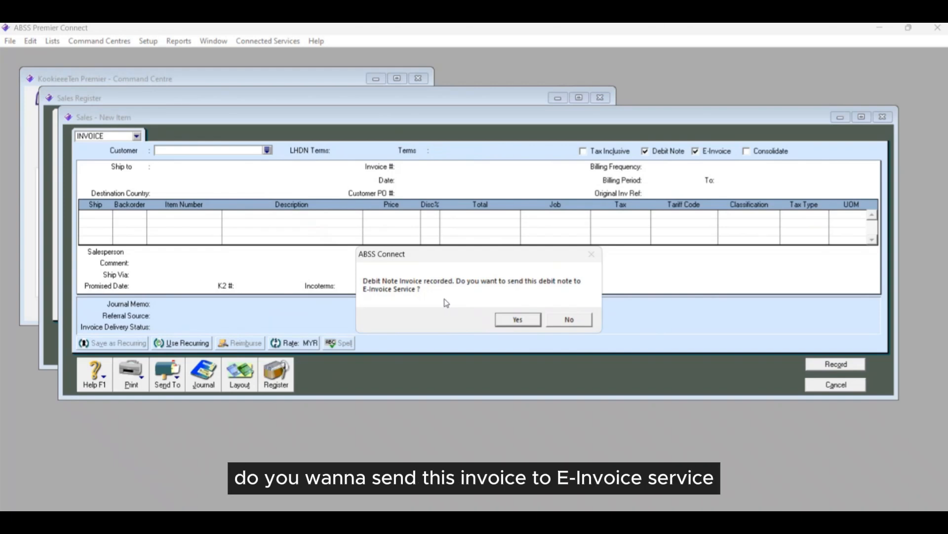
# Step: Send the recorded debit note to the LHDN E-Invoice service
pyautogui.click(515, 321)
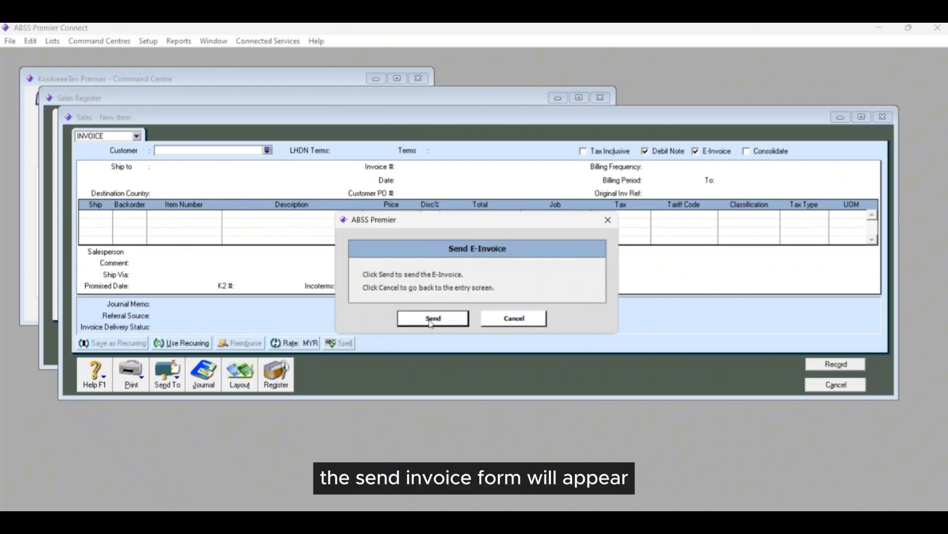
pyautogui.click(431, 320)
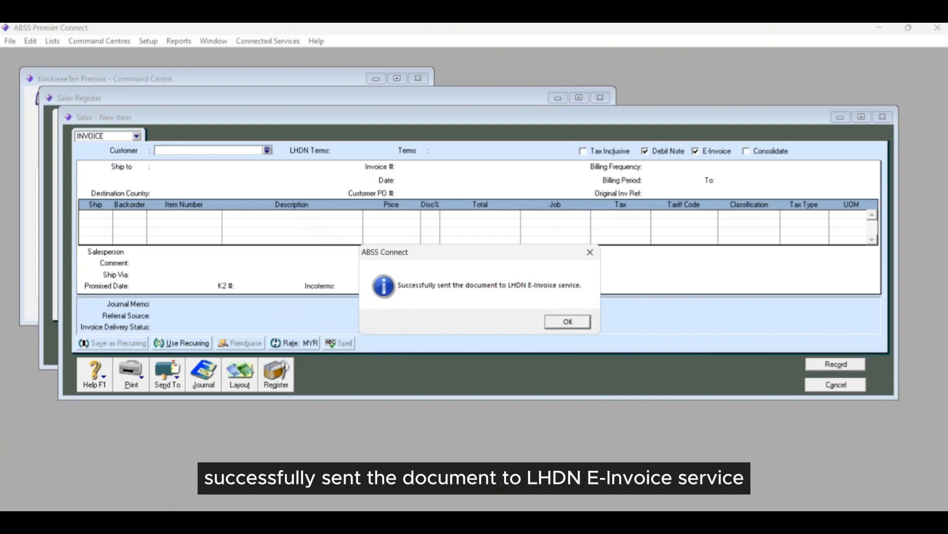
pyautogui.click(563, 325)
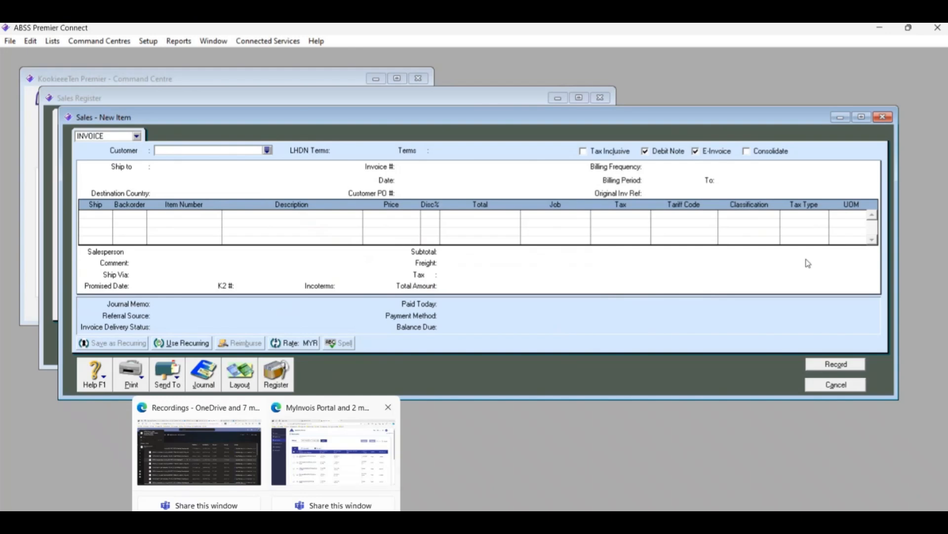
# Step: Close the new sale window and select debit note 00000014 in the sales register
pyautogui.click(883, 117)
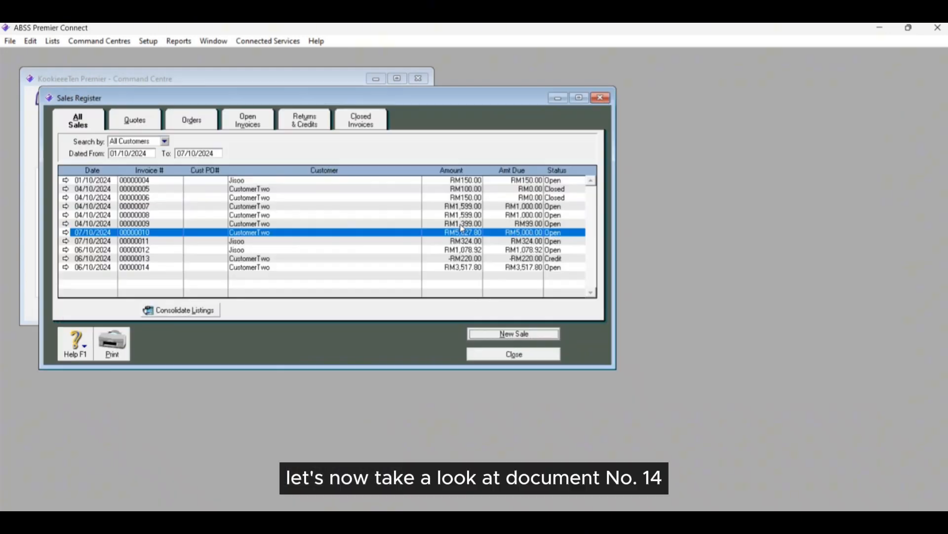
pyautogui.click(275, 269)
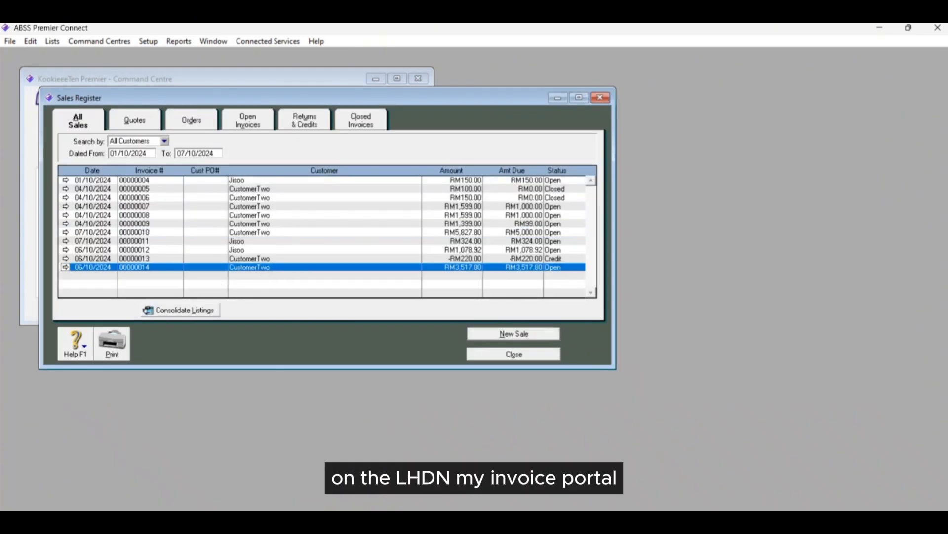
# Step: Switch to the MyInvois Portal in the browser and open the submitted debit note 00000014 from the documents list
pyautogui.moveTo(263, 519)
pyautogui.click(325, 472)
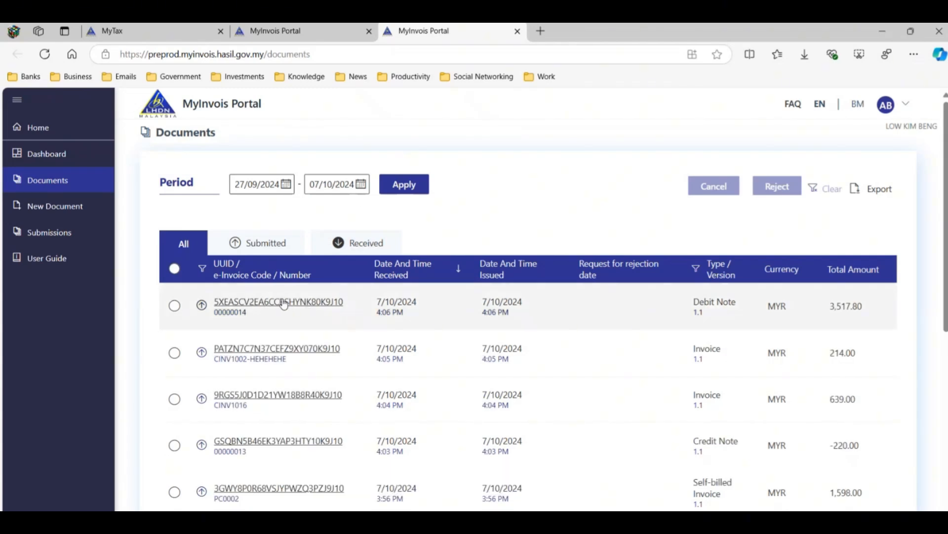
pyautogui.click(284, 302)
pyautogui.click(584, 30)
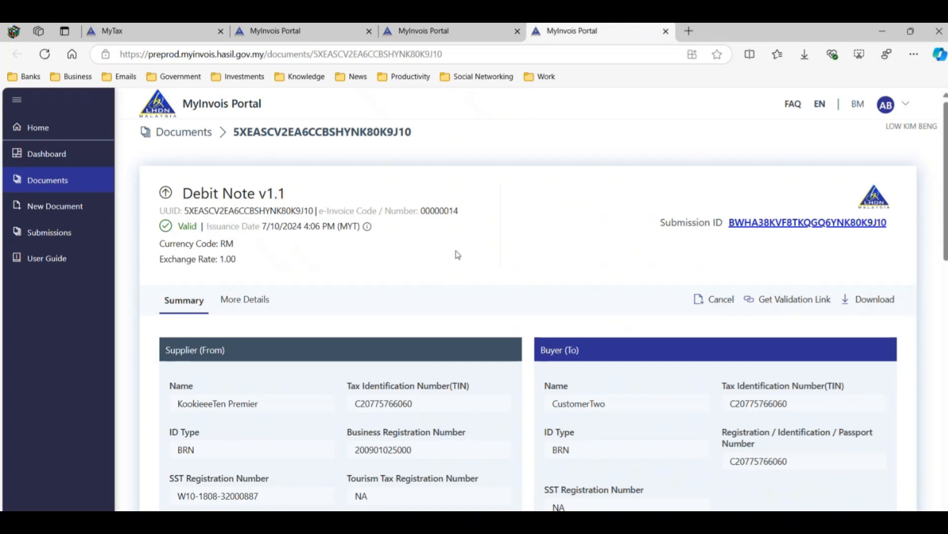
# Step: Examine the debit note's supplier and buyer details and its line items, including quantity, unit price, subtotal and tax
pyautogui.scroll(-3, 453, 262)
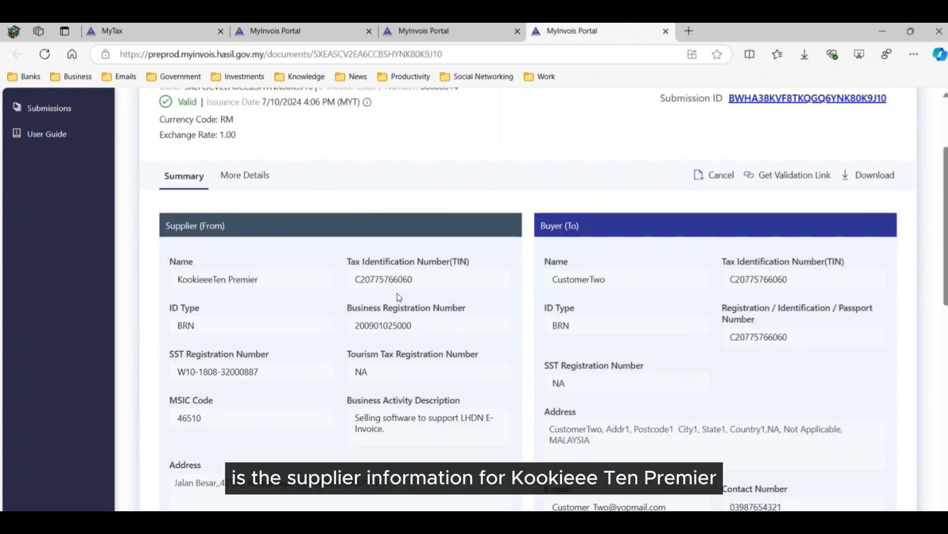
pyautogui.scroll(-1, 325, 232)
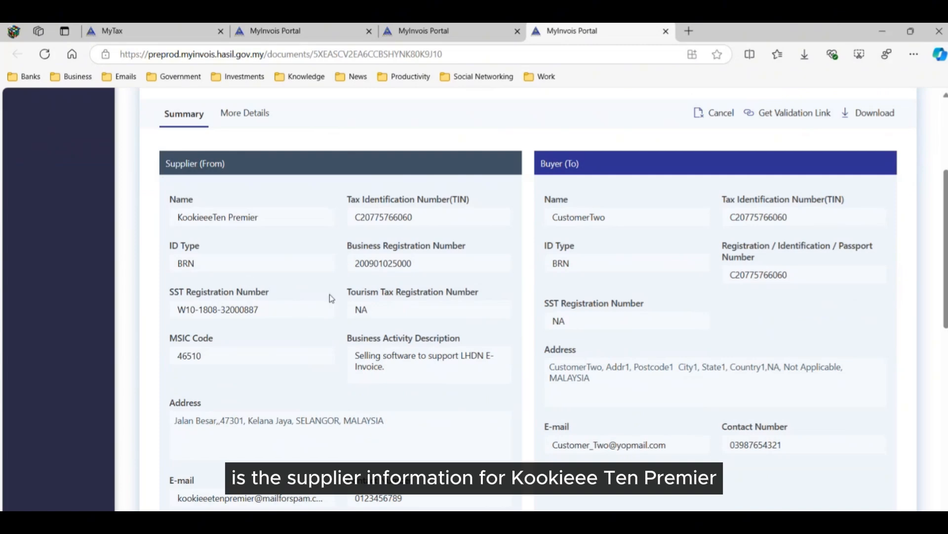
pyautogui.scroll(-1, 323, 303)
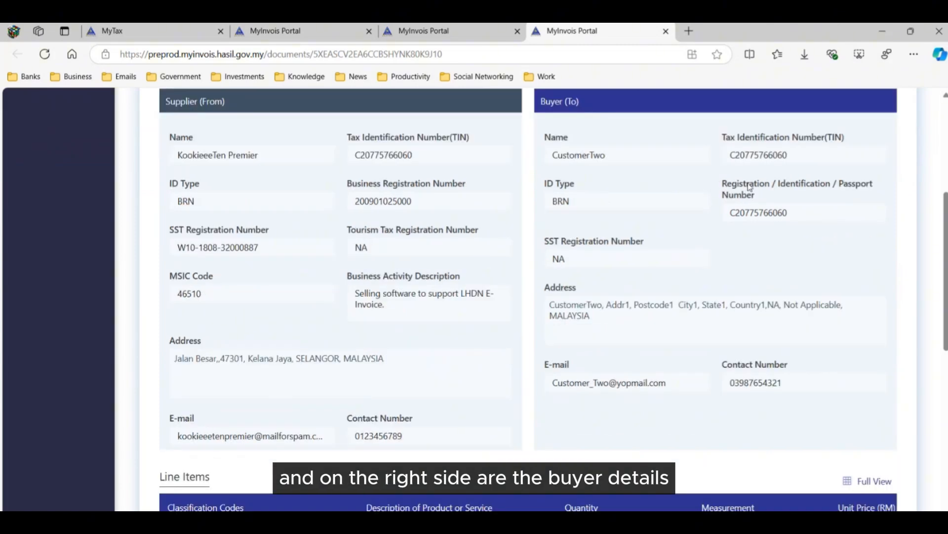
pyautogui.scroll(-4, 758, 269)
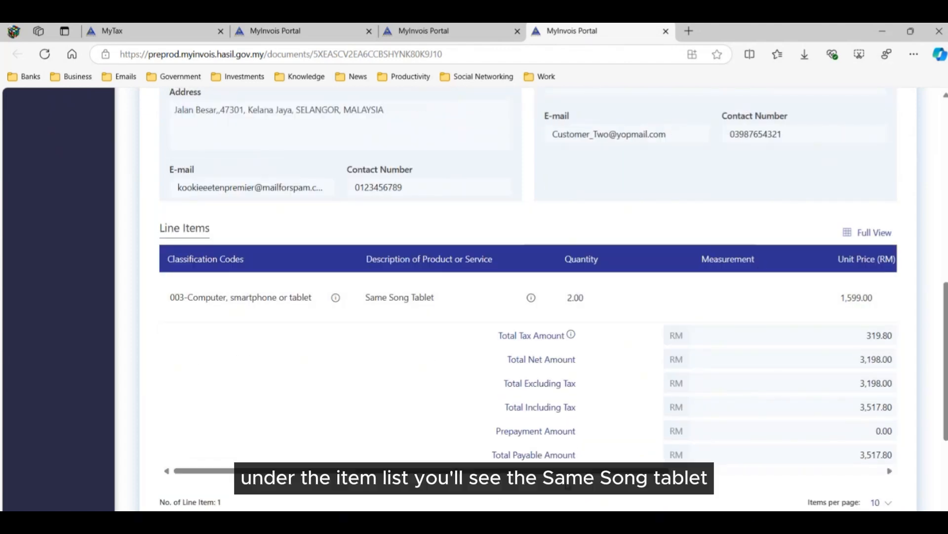
pyautogui.hscroll(10, 724, 404)
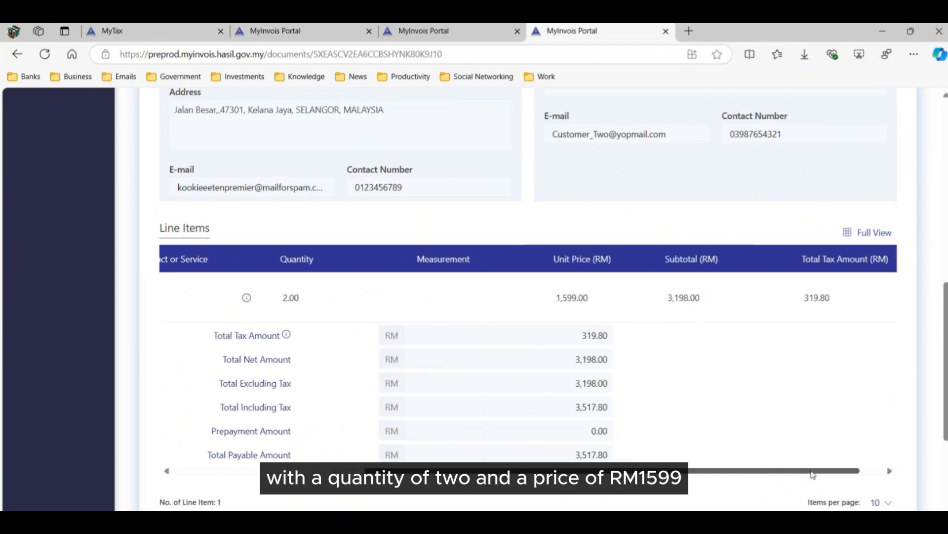
# Step: Switch to ABSS Premier Connect and open debit note 00000014 from the sales register
pyautogui.moveTo(318, 520)
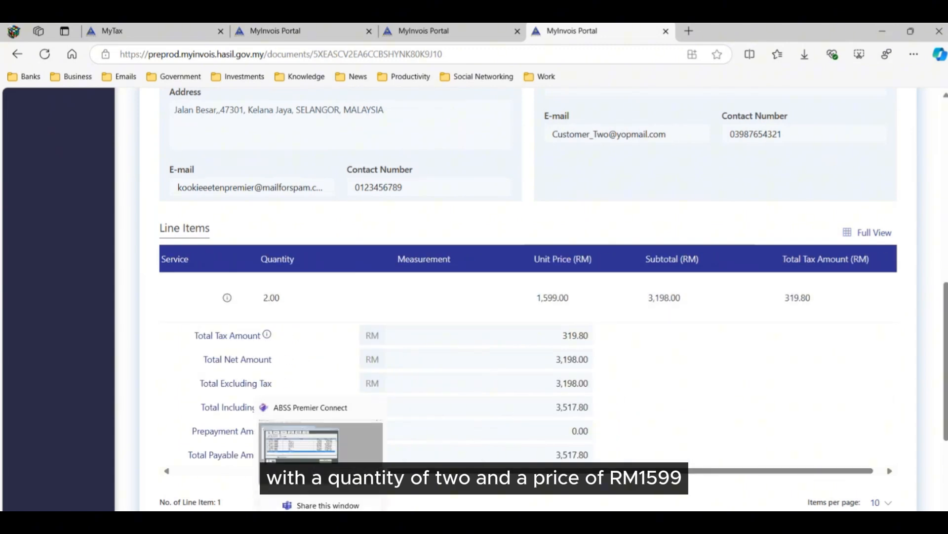
pyautogui.click(318, 472)
pyautogui.doubleClick(509, 267)
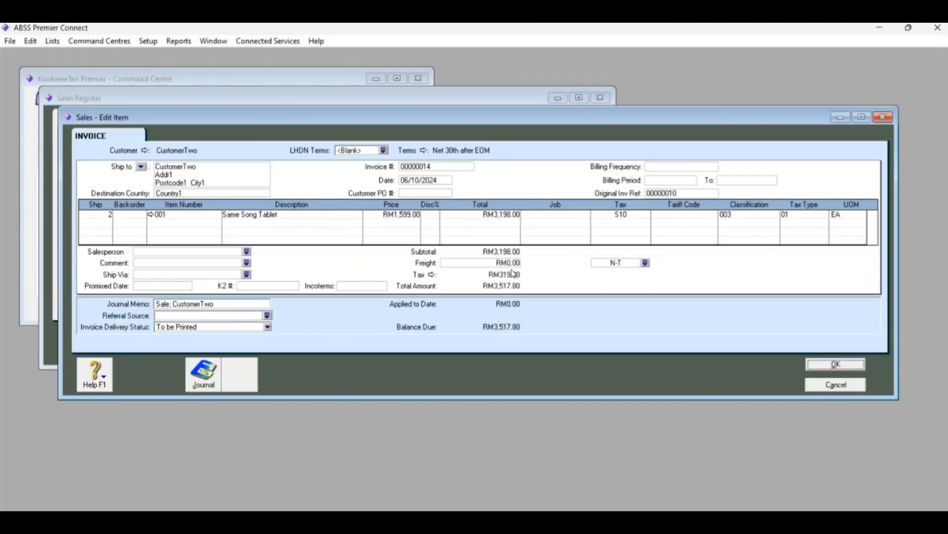
# Step: Return to the MyInvois Portal and check the debit note's tax amount and totals against the ABSS record
pyautogui.moveTo(267, 519)
pyautogui.click(334, 457)
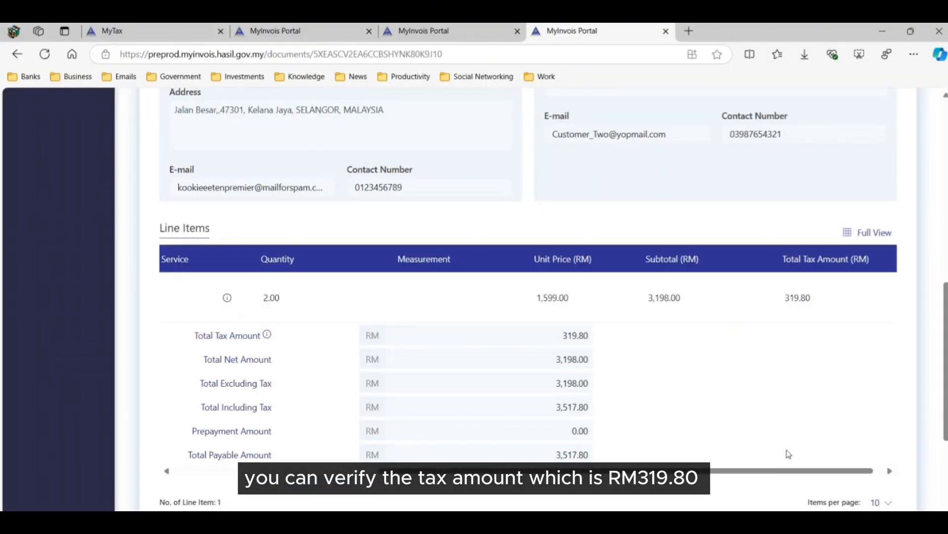
pyautogui.moveTo(812, 470); pyautogui.dragTo(843, 470)
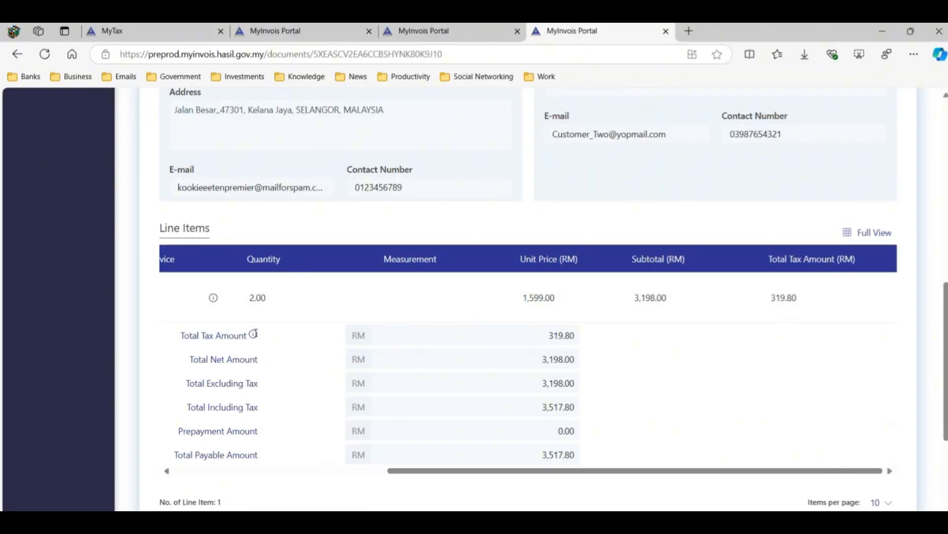
pyautogui.moveTo(252, 335)
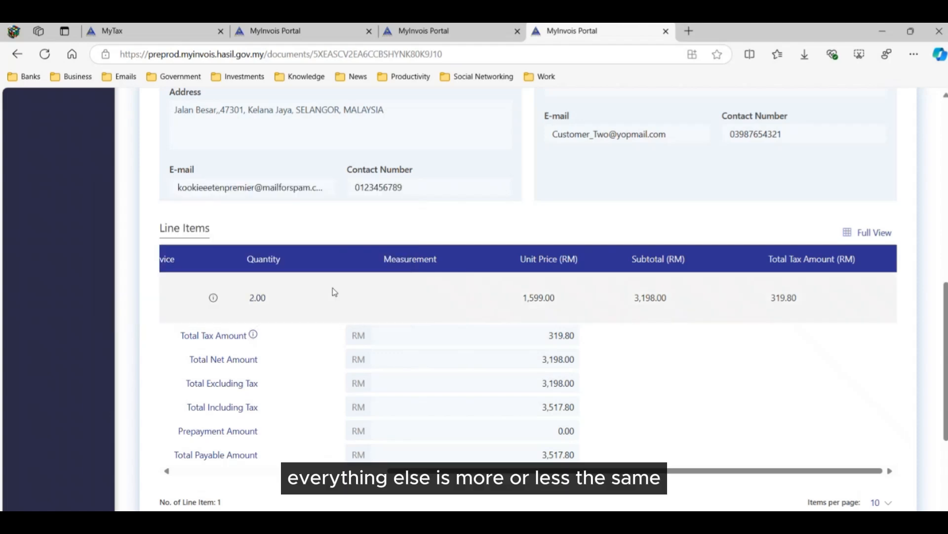
# Step: Open the original e-invoice through the debit note's reference UUID link, view it and close it again
pyautogui.hscroll(-10, 703, 477)
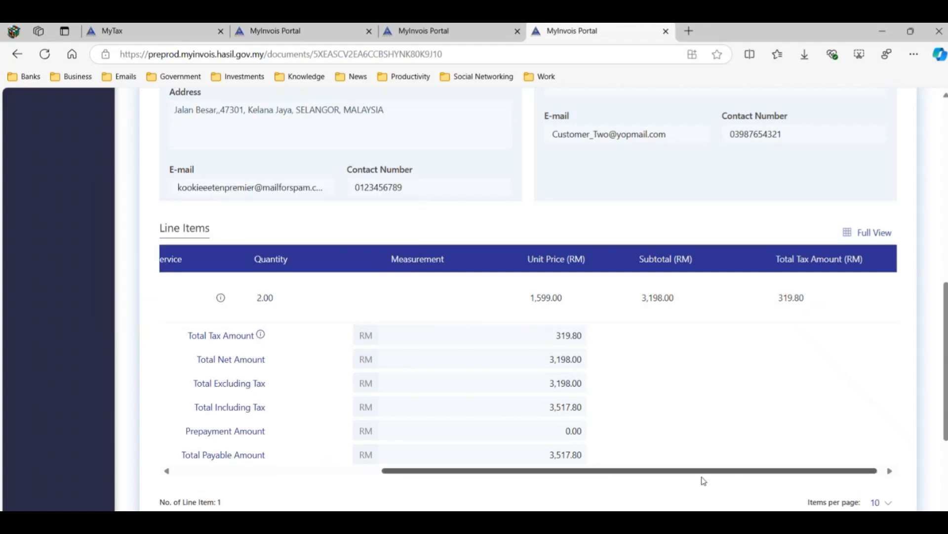
pyautogui.scroll(-3, 449, 381)
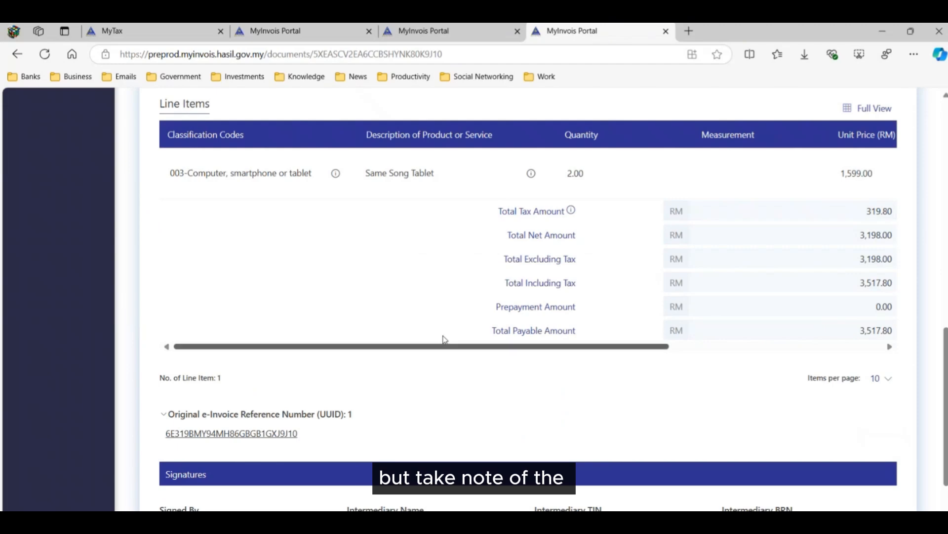
pyautogui.scroll(-2, 442, 340)
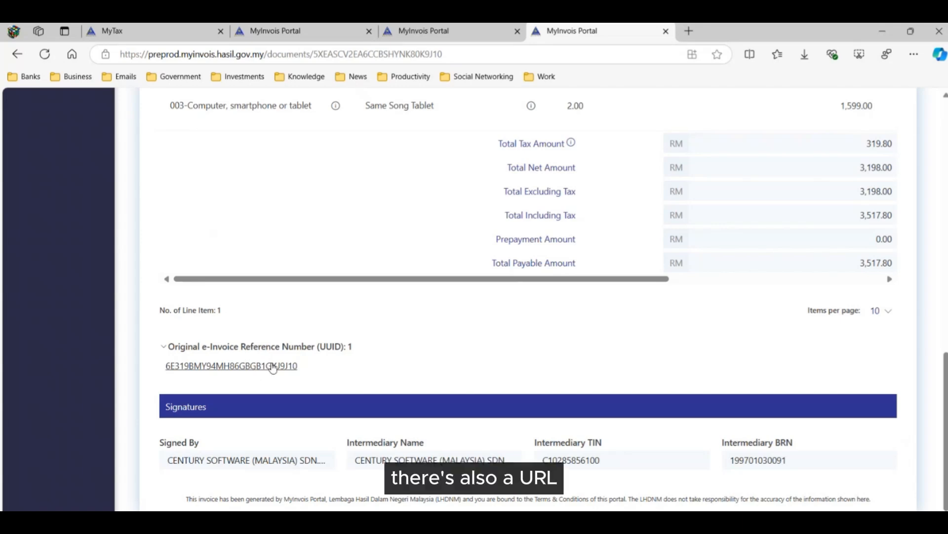
pyautogui.click(270, 366)
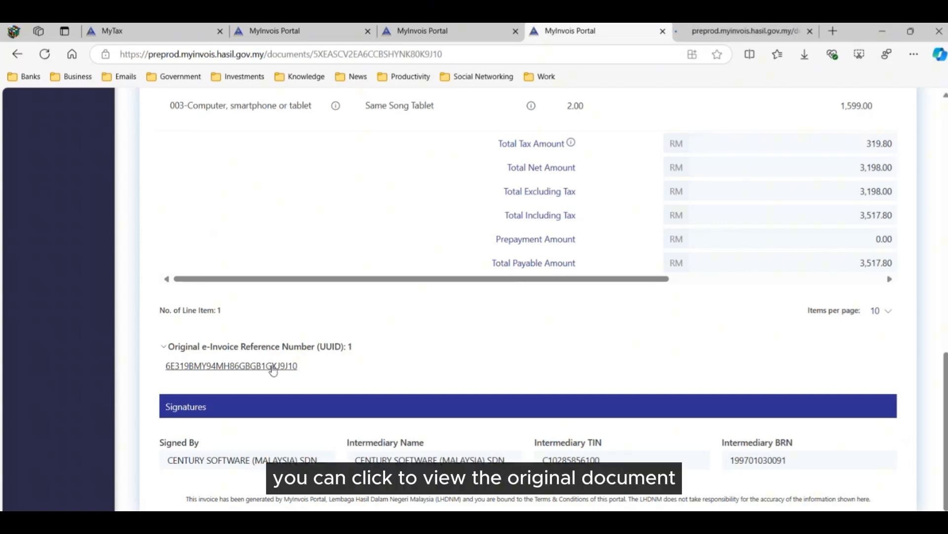
pyautogui.click(713, 30)
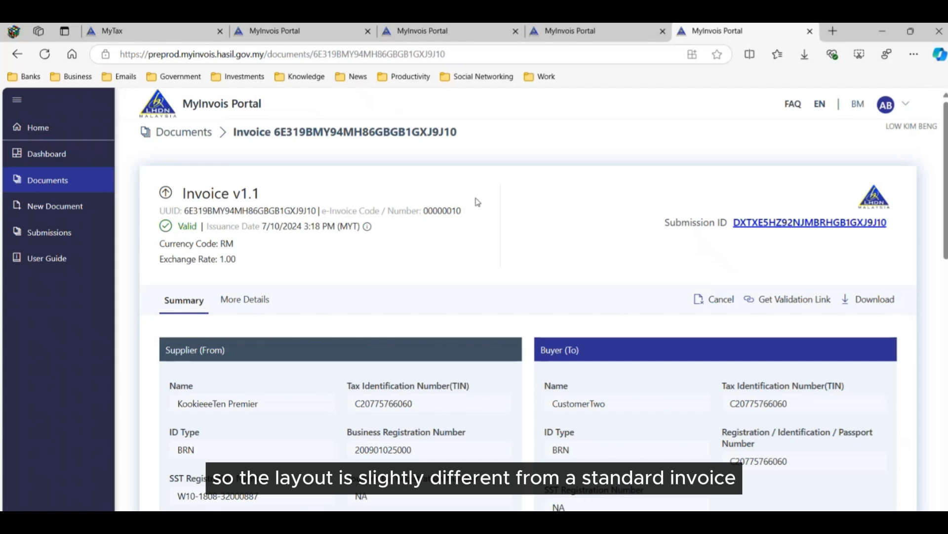
pyautogui.click(810, 31)
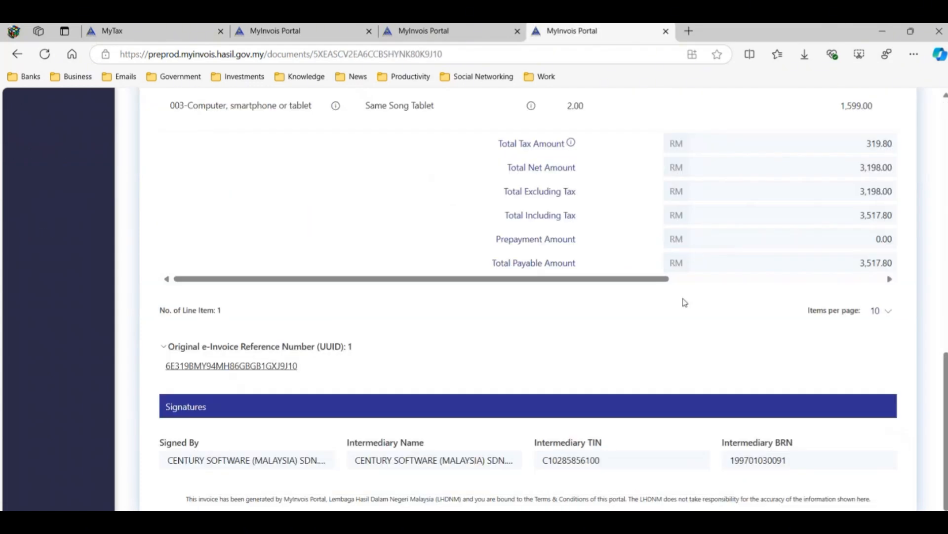
# Step: Back in ABSS Premier Connect, view the debit note's e-invoice details and preview the document at ABSS Connect
pyautogui.scroll(10, 685, 302)
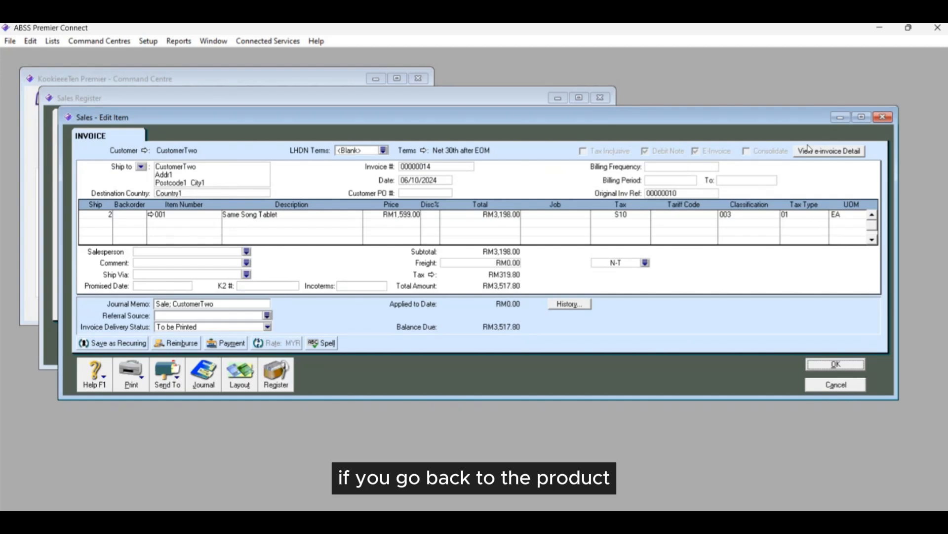
pyautogui.click(829, 152)
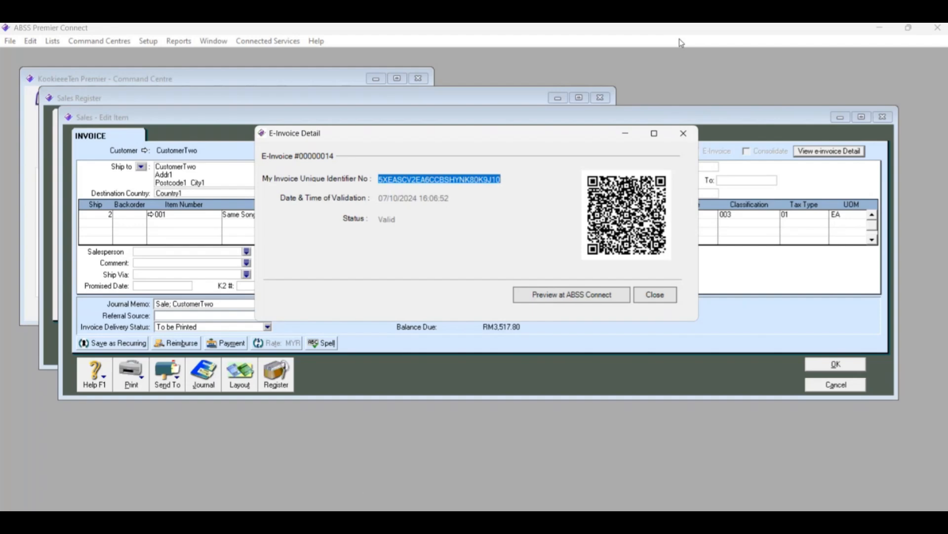
pyautogui.click(576, 295)
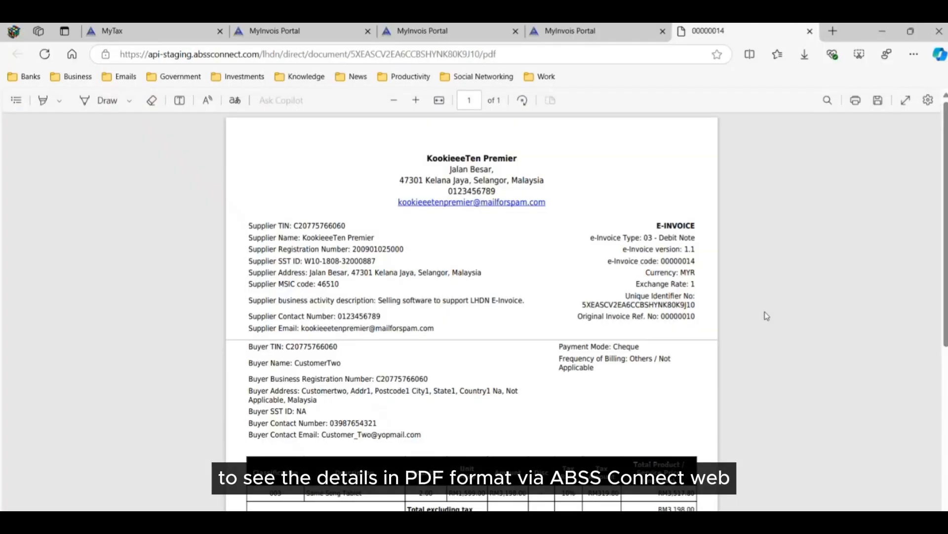
# Step: Return to ABSS Premier Connect and close the e-invoice details and the debit note window
pyautogui.hotkey('alt', 'Tab')
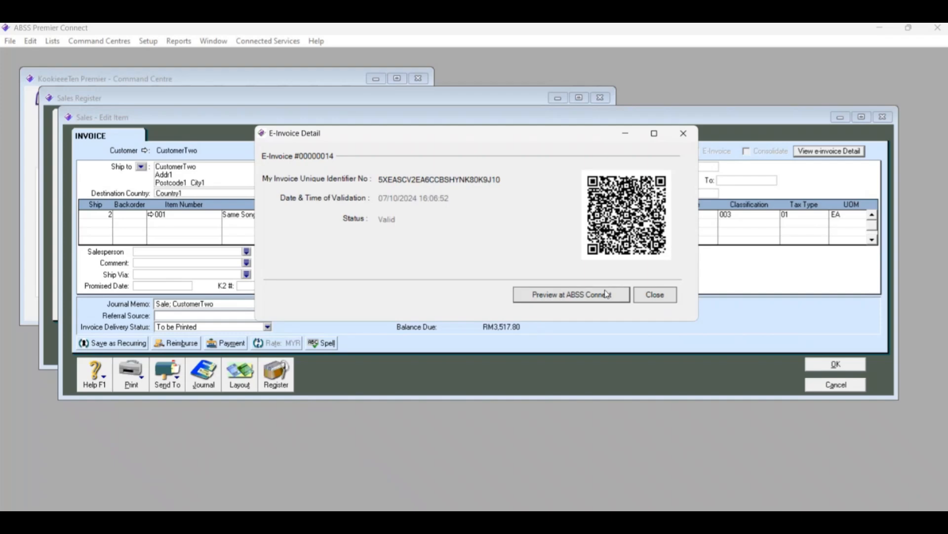
pyautogui.click(645, 300)
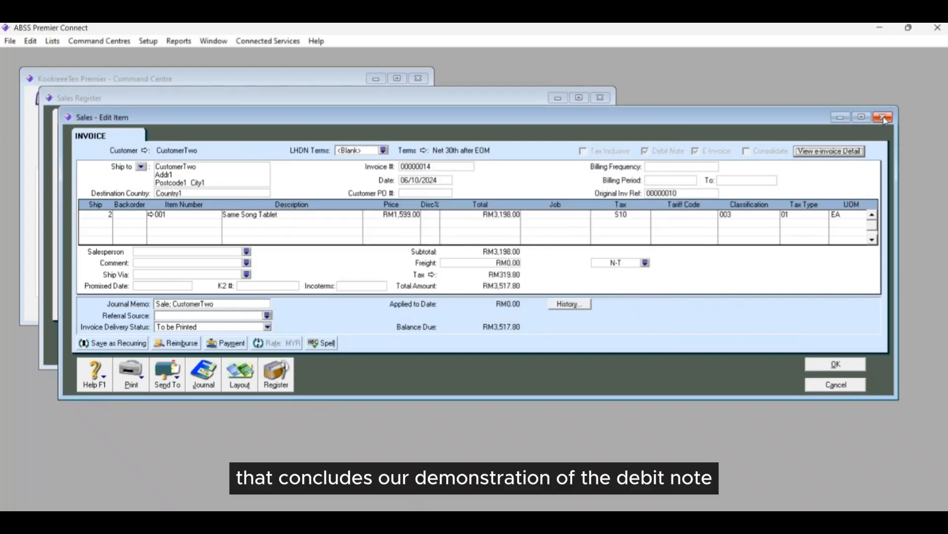
pyautogui.click(882, 118)
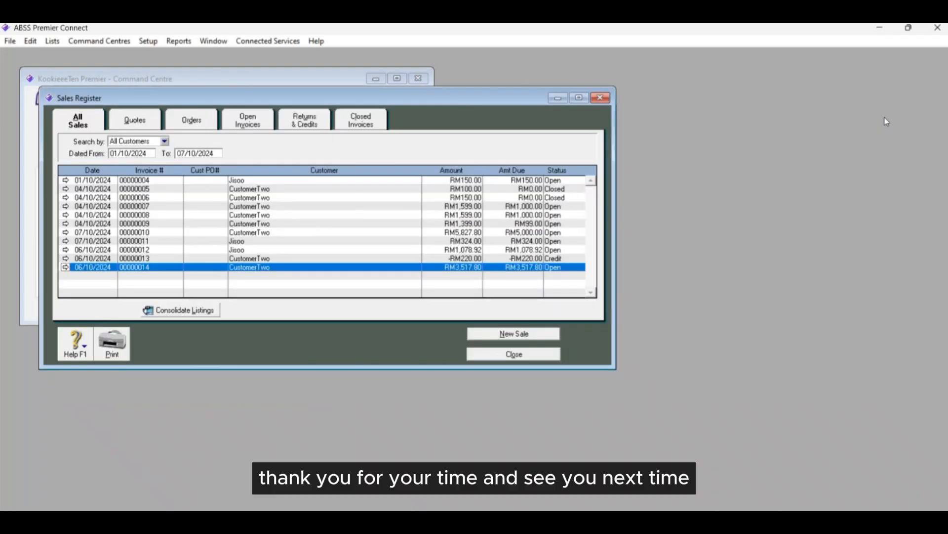